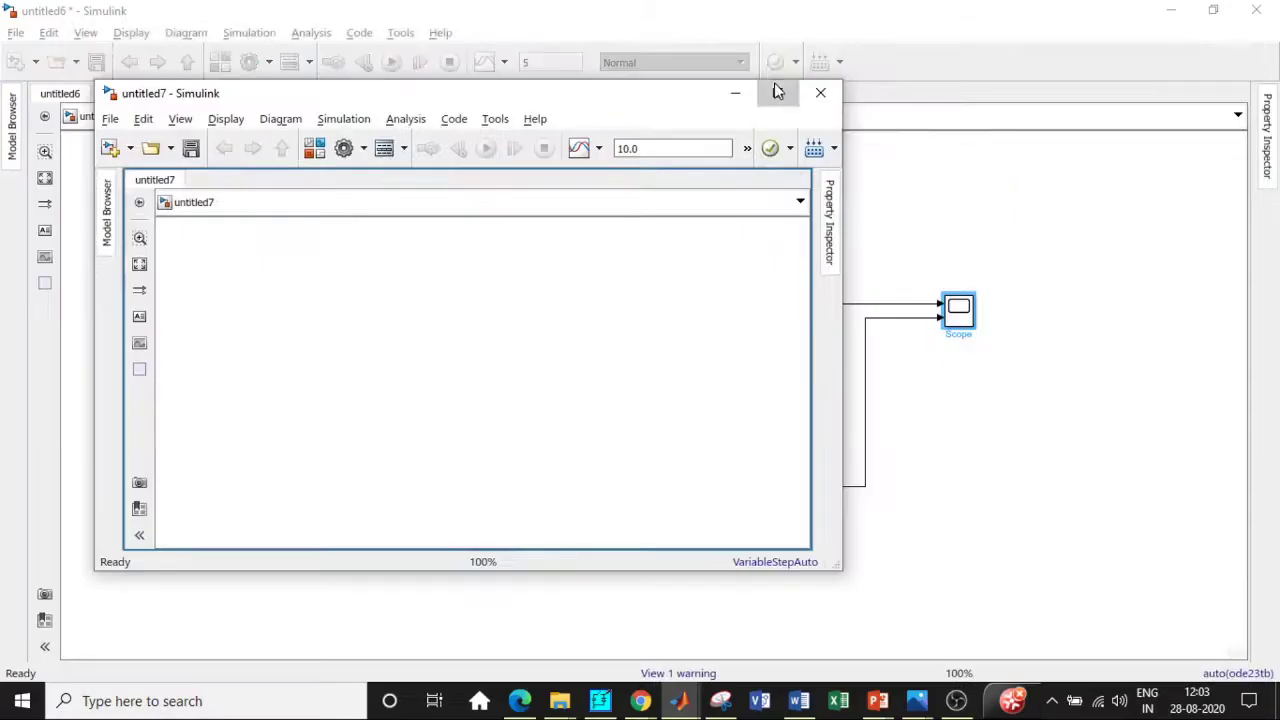
Search the Library Browser for powergui in place of the old 'constant' term.
click(220, 63)
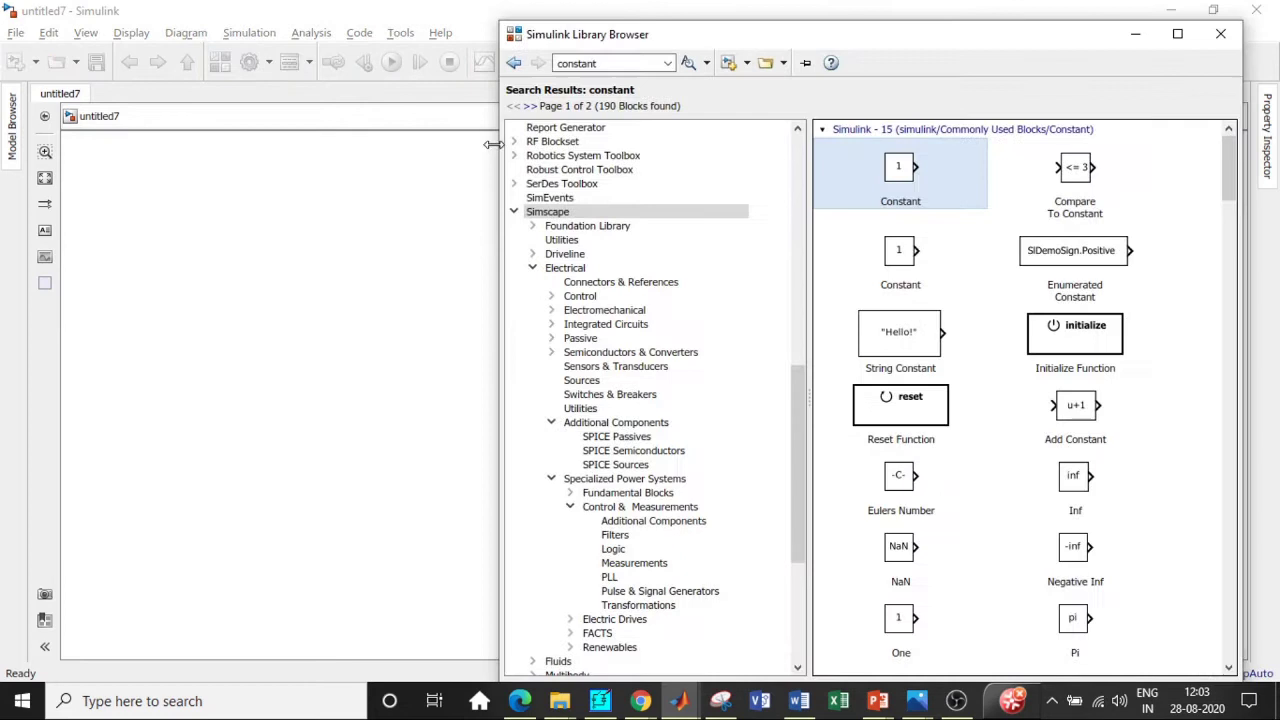
double_click(620, 63)
key(BackSpace)
text(powergui)
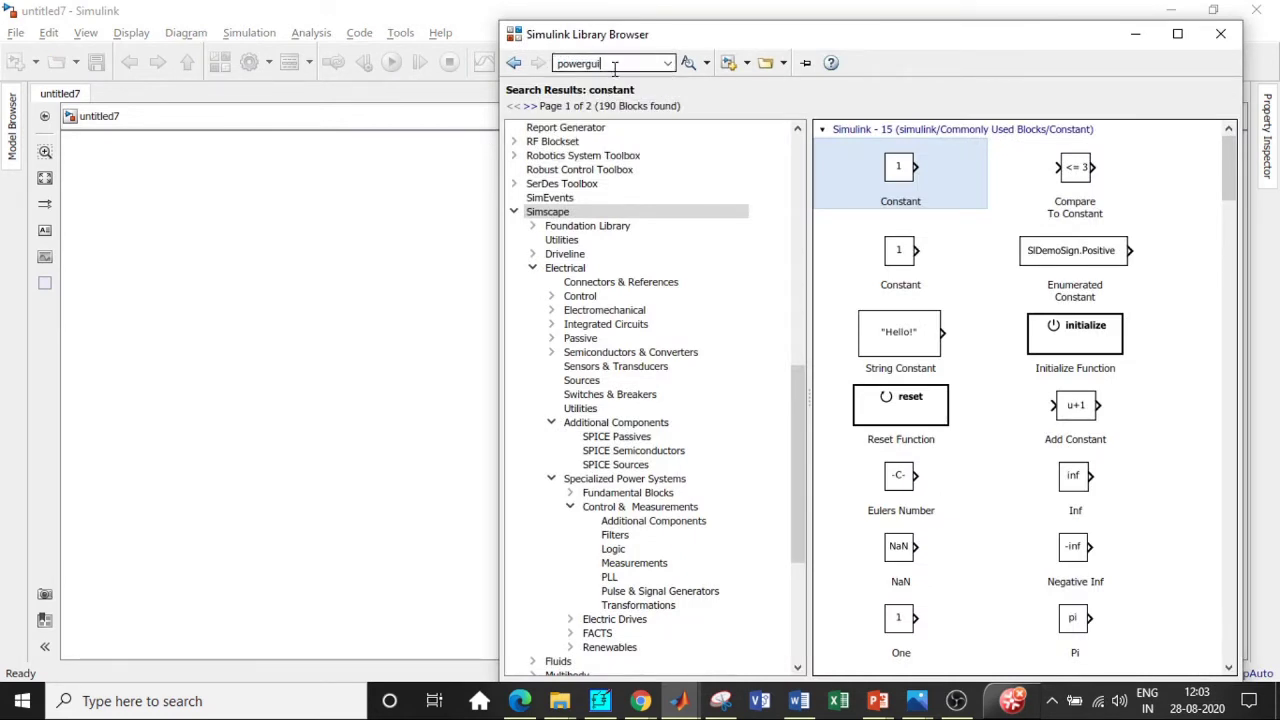
key(Return)
Add the powergui, Voltage Measurement and Current Measurement blocks to untitled7.
click(882, 170)
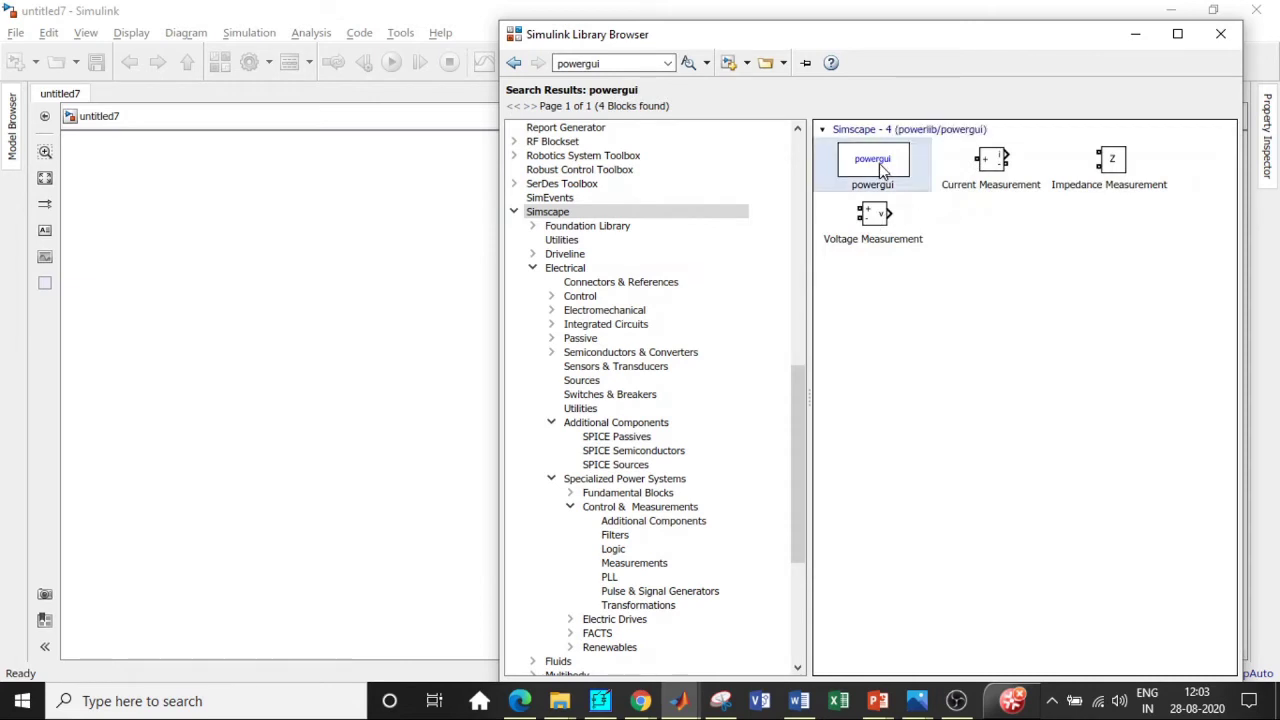
right_click(888, 168)
click(945, 179)
click(880, 212)
right_click(880, 212)
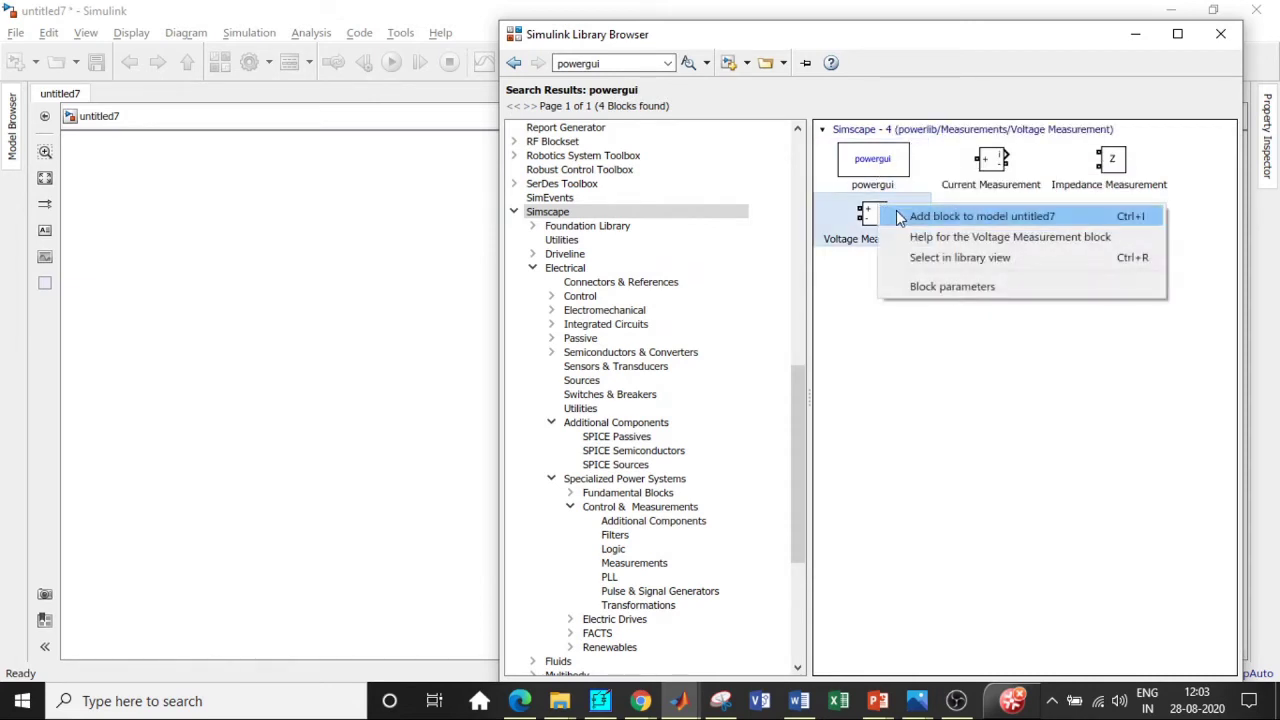
click(943, 209)
click(983, 168)
right_click(983, 168)
click(1012, 176)
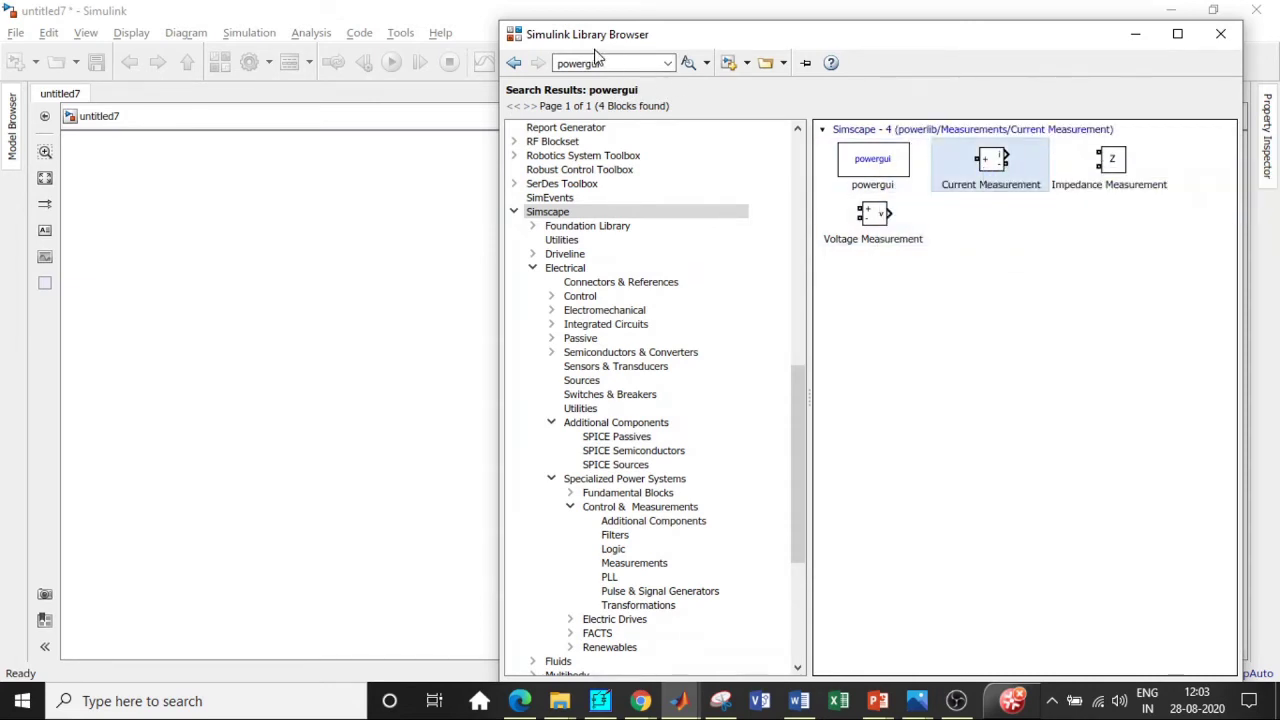
Search for DC voltage and add the DC Voltage Source block to untitled7.
double_click(628, 60)
key(BackSpace)
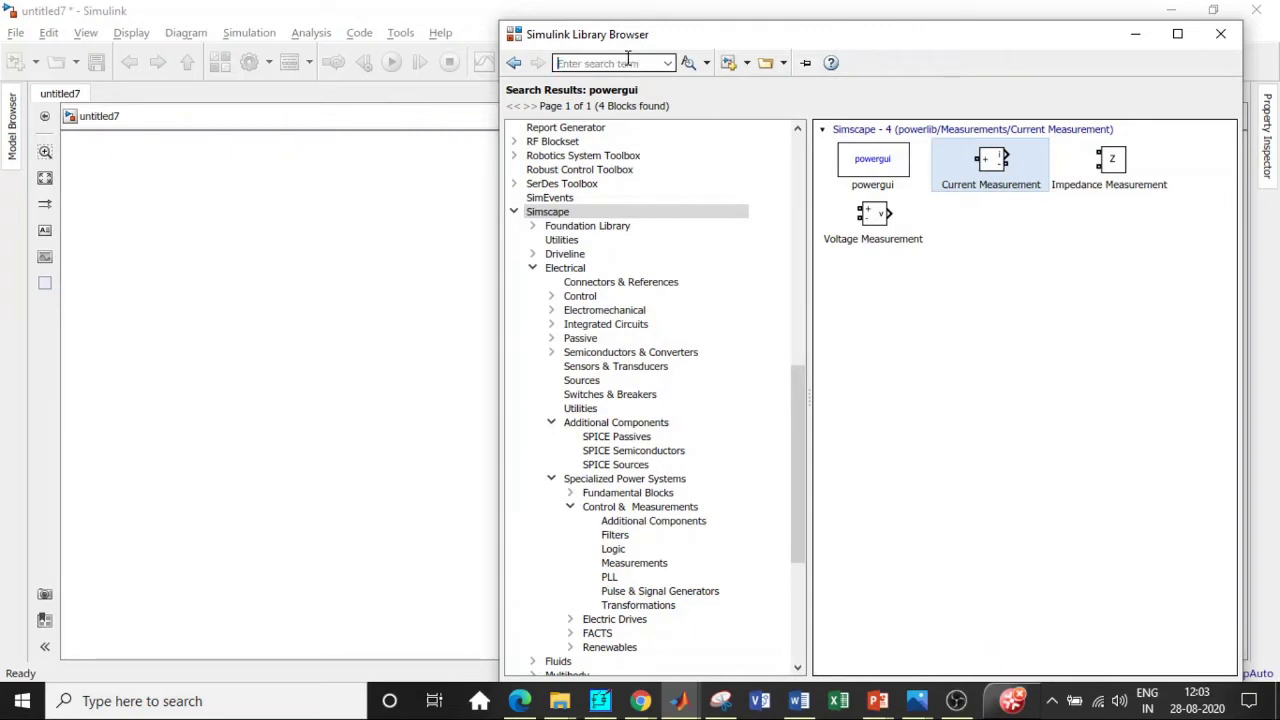
text(Dc)
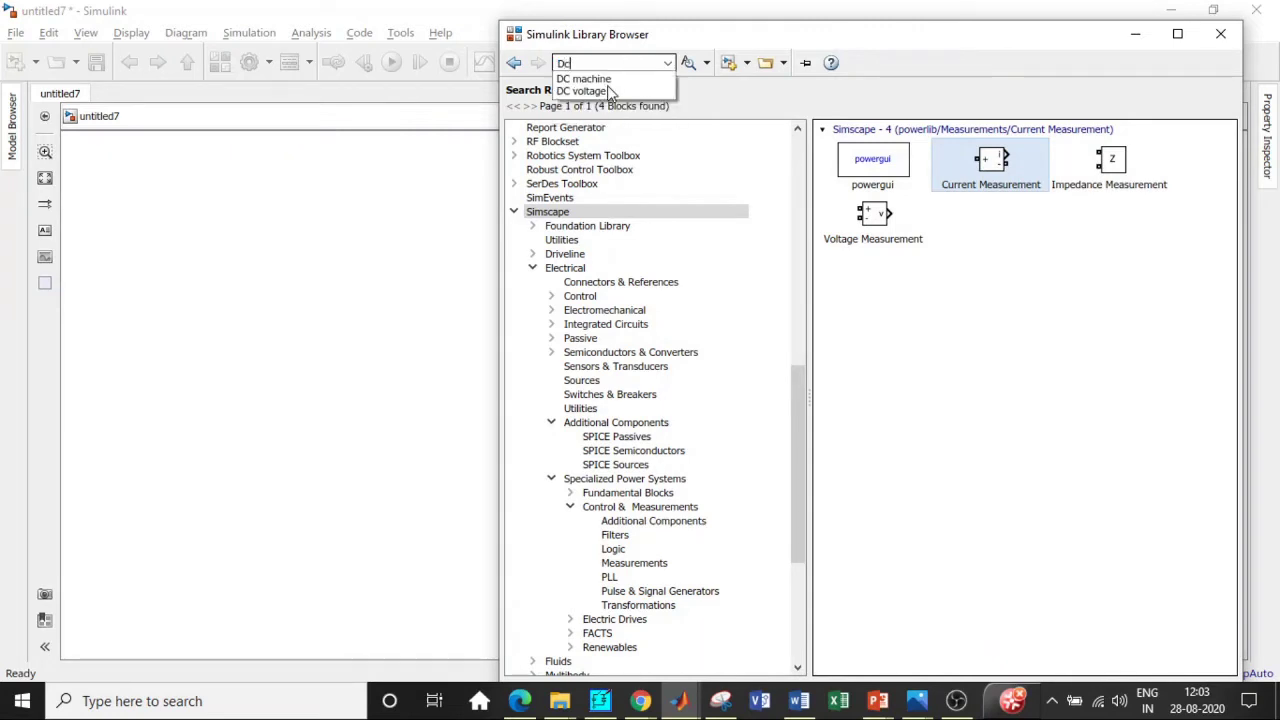
click(604, 90)
key(Return)
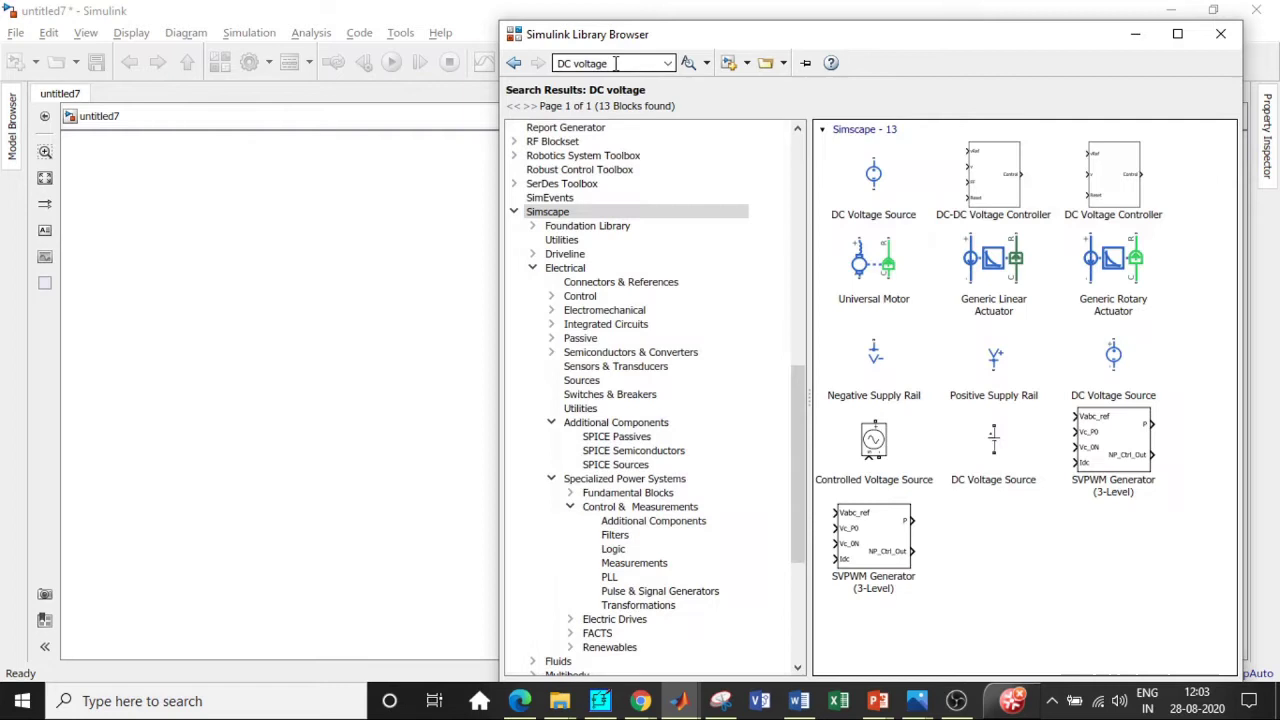
click(1000, 444)
right_click(997, 448)
click(1030, 458)
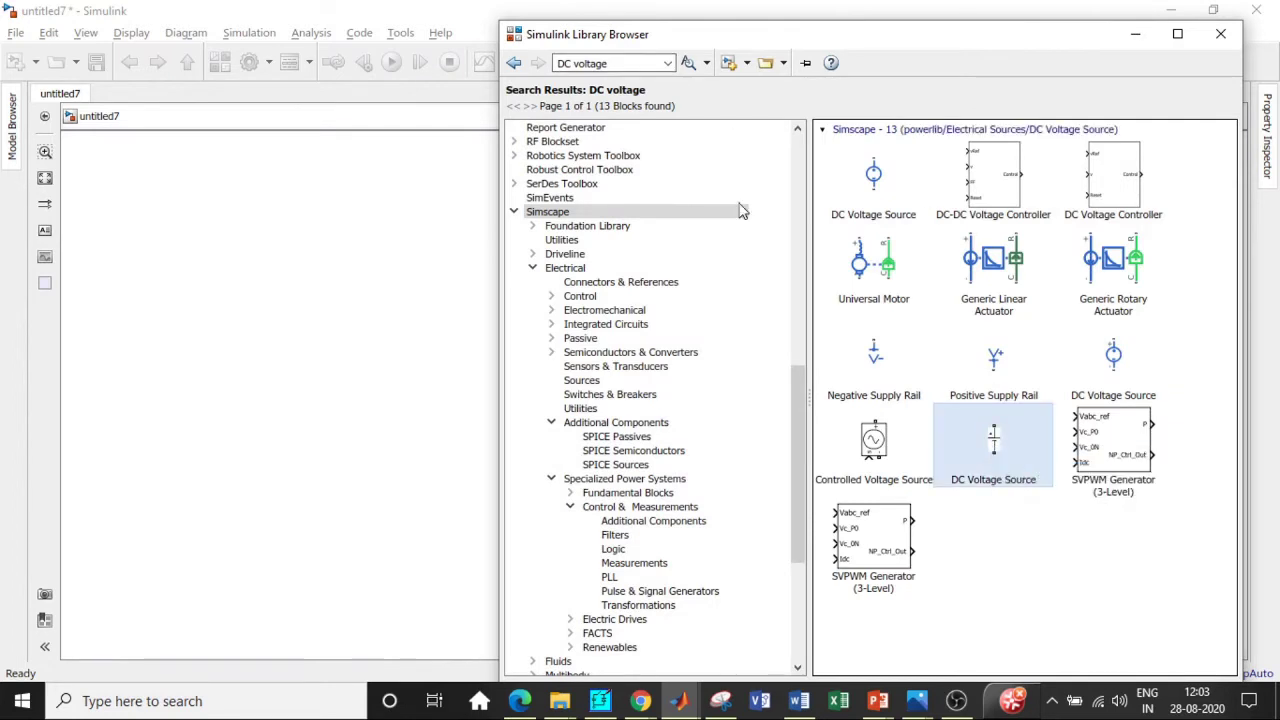
click(607, 62)
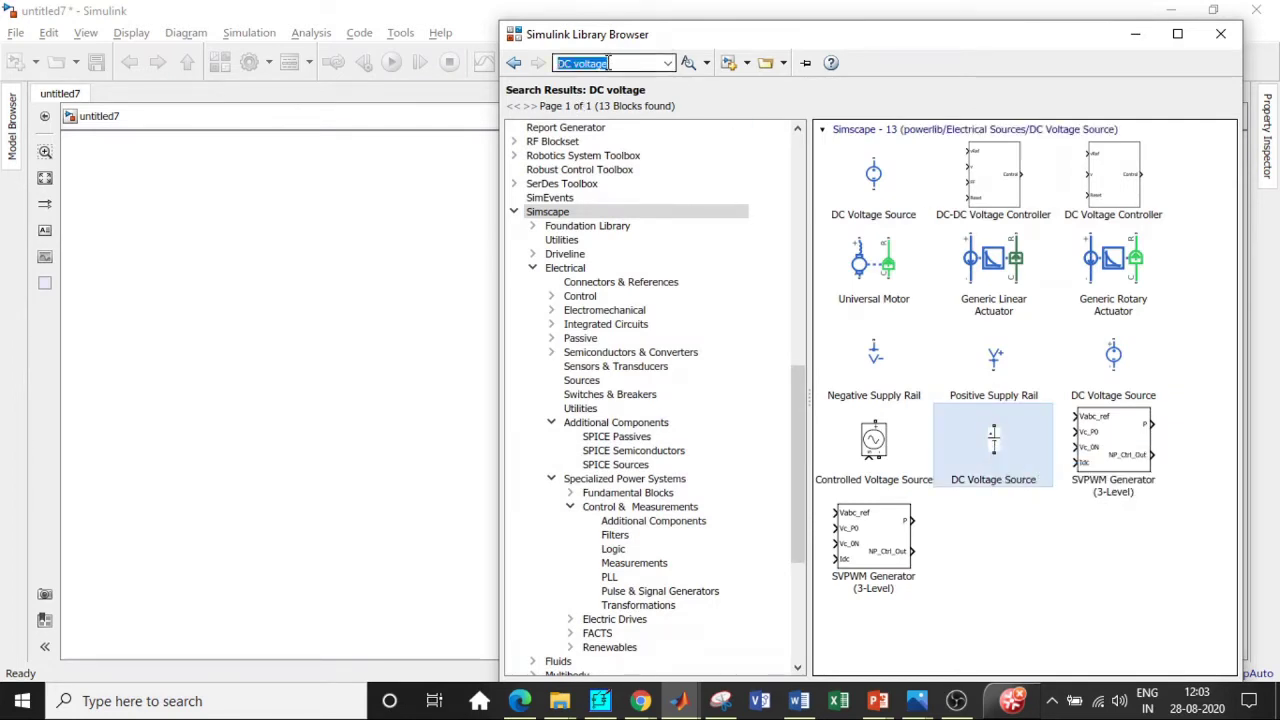
key(BackSpace)
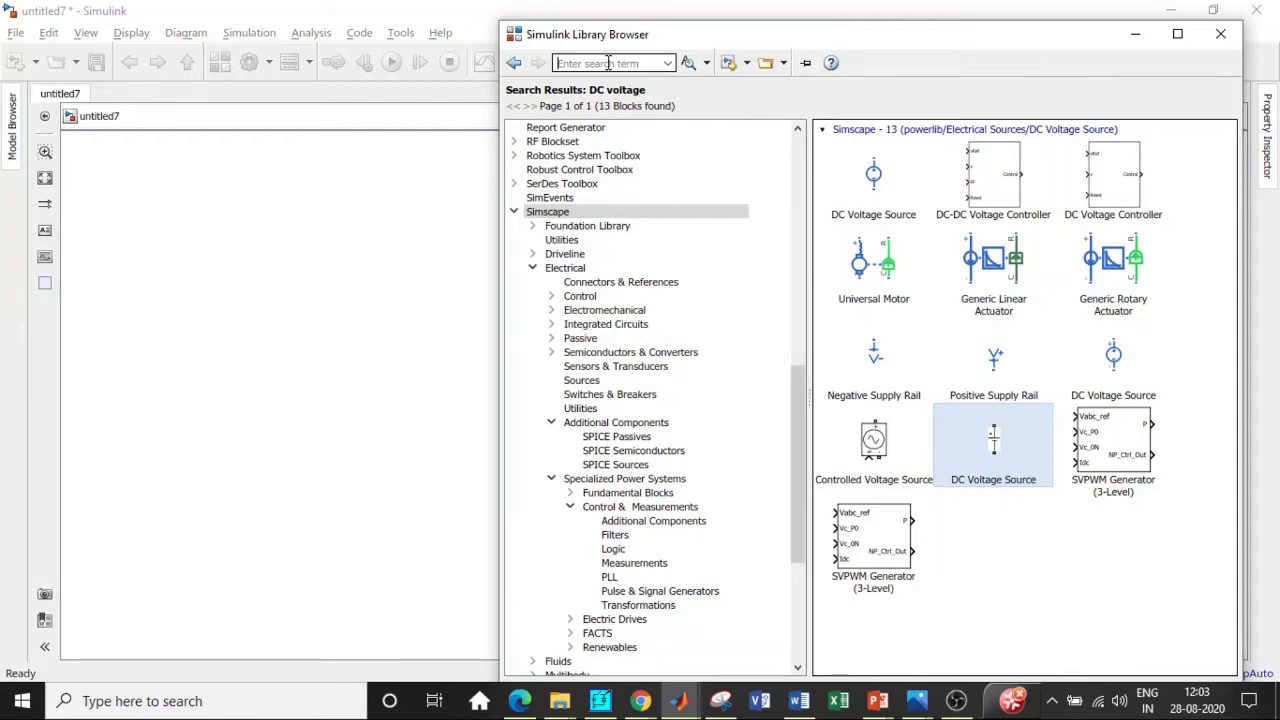
Search for mosfet and add the Mosfet block to untitled7.
text(MO)
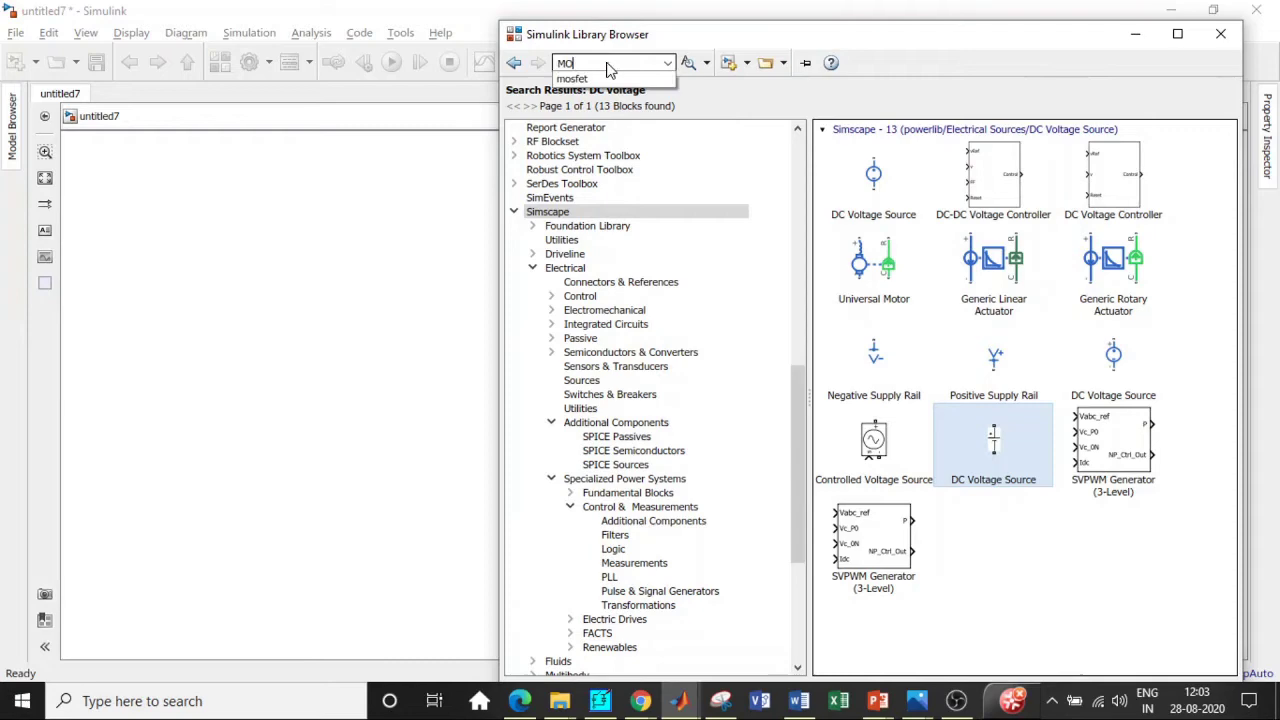
click(612, 80)
key(Return)
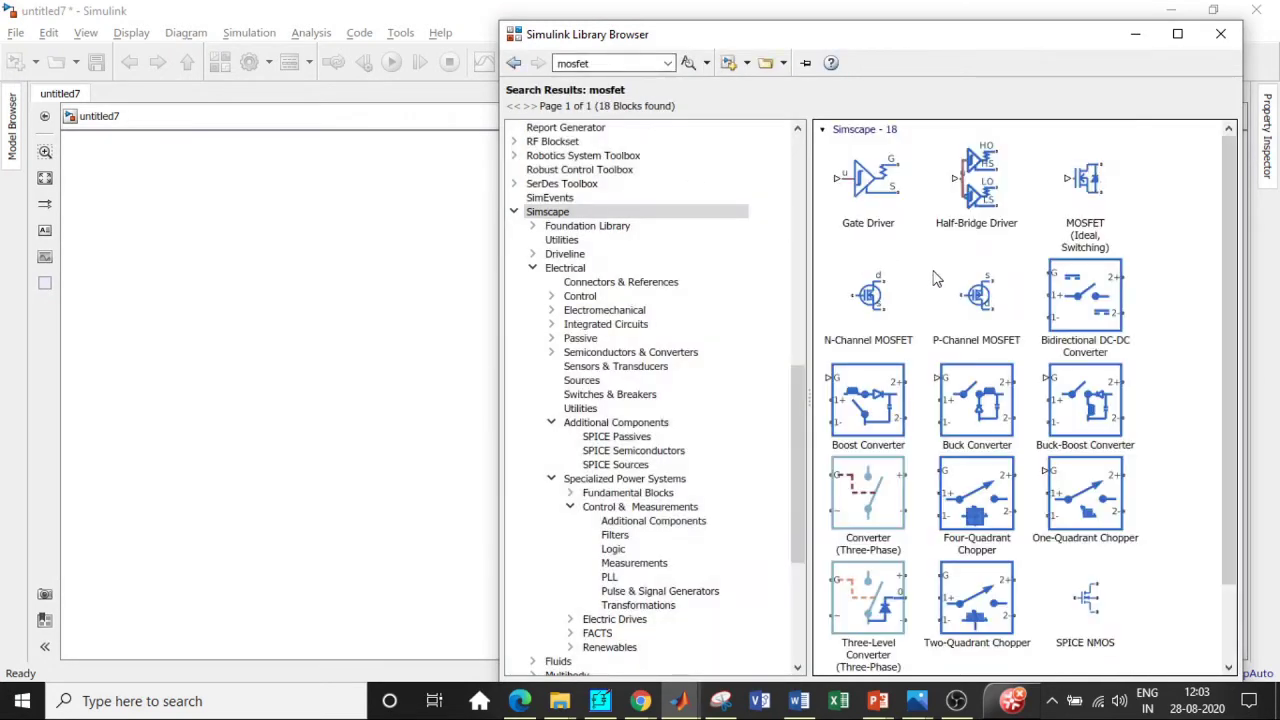
scroll(1015, 283, down, 3)
click(1095, 625)
right_click(1095, 625)
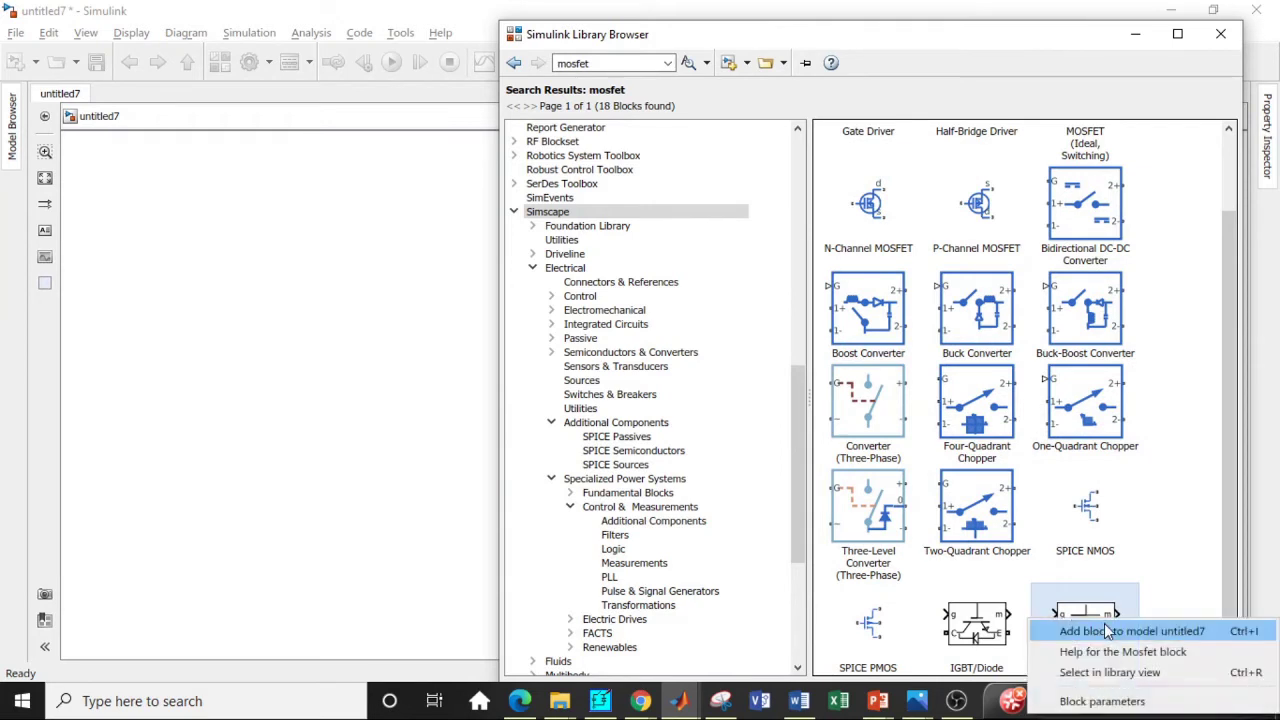
click(1110, 630)
double_click(605, 62)
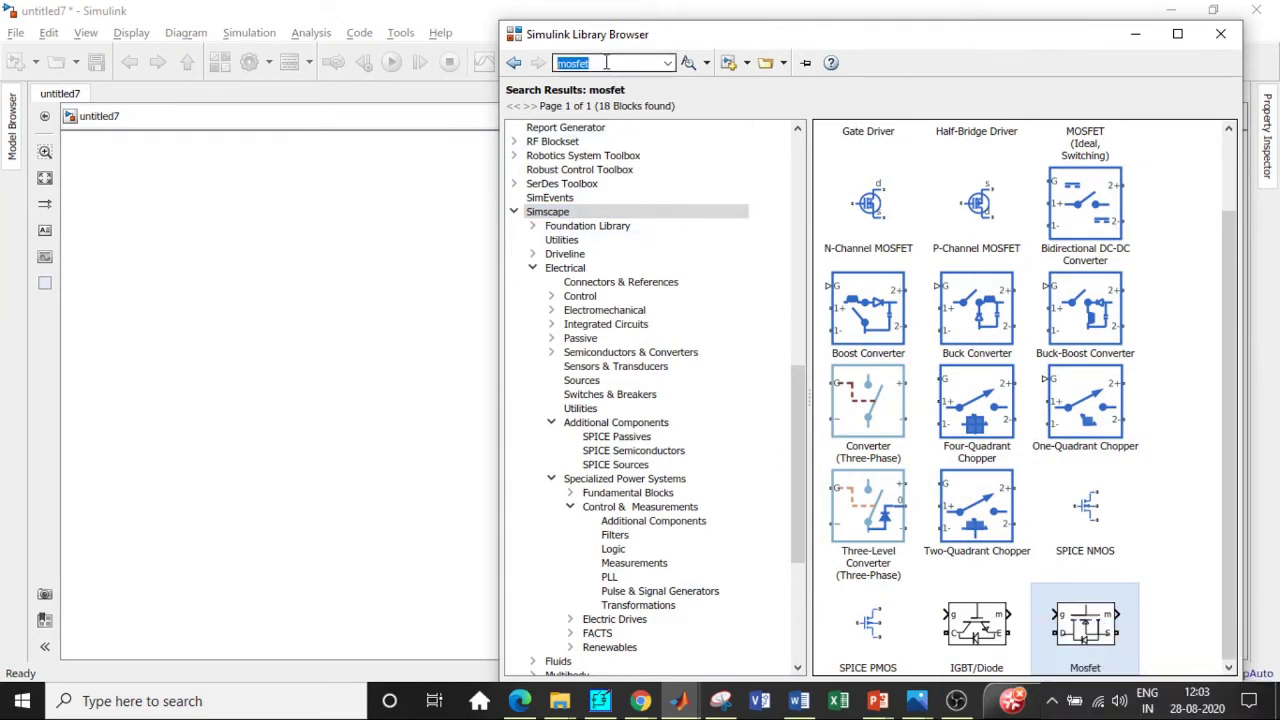
key(BackSpace)
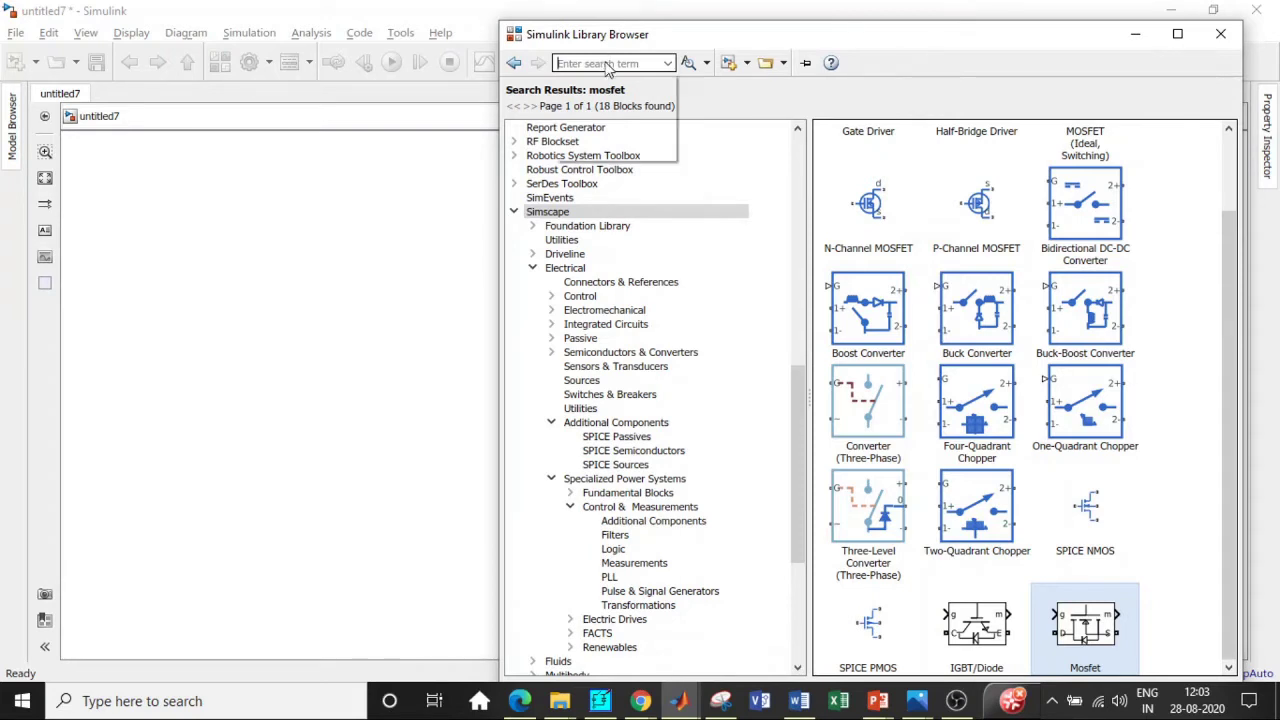
Search for Pulse and add the Pulse Generator block to untitled7.
text(Puls)
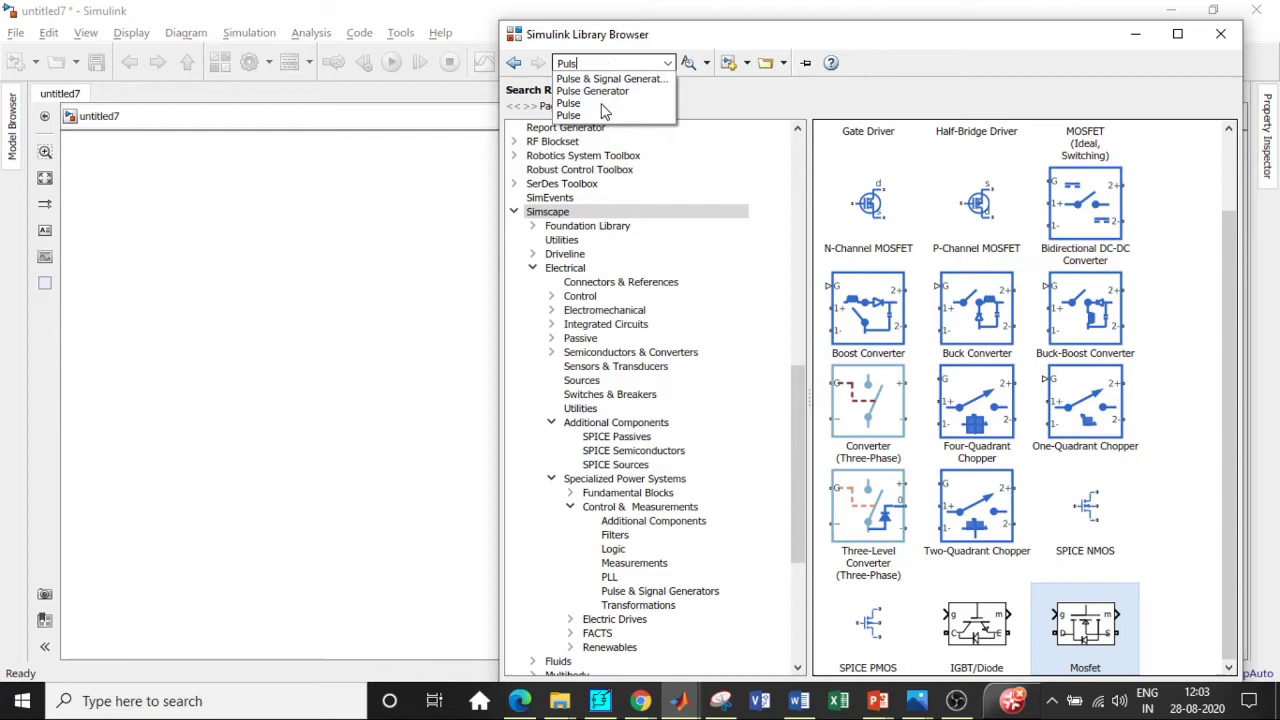
click(606, 103)
double_click(584, 64)
key(Return)
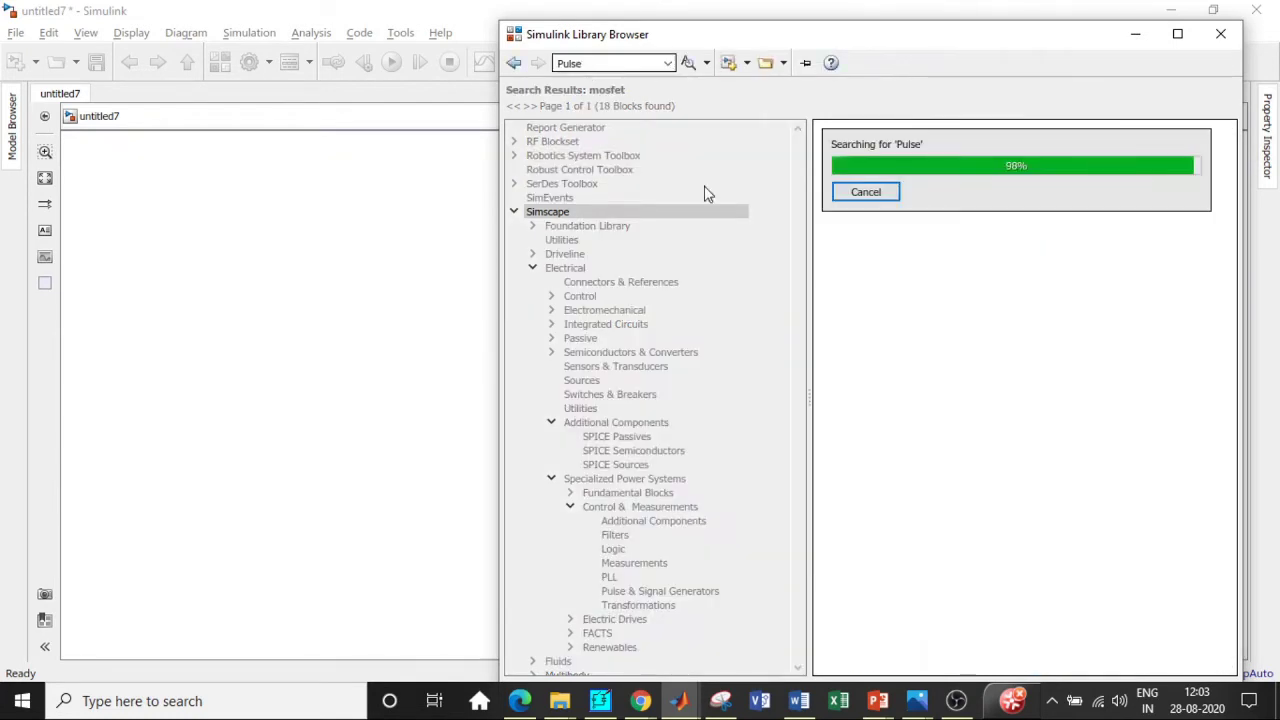
click(935, 178)
right_click(918, 188)
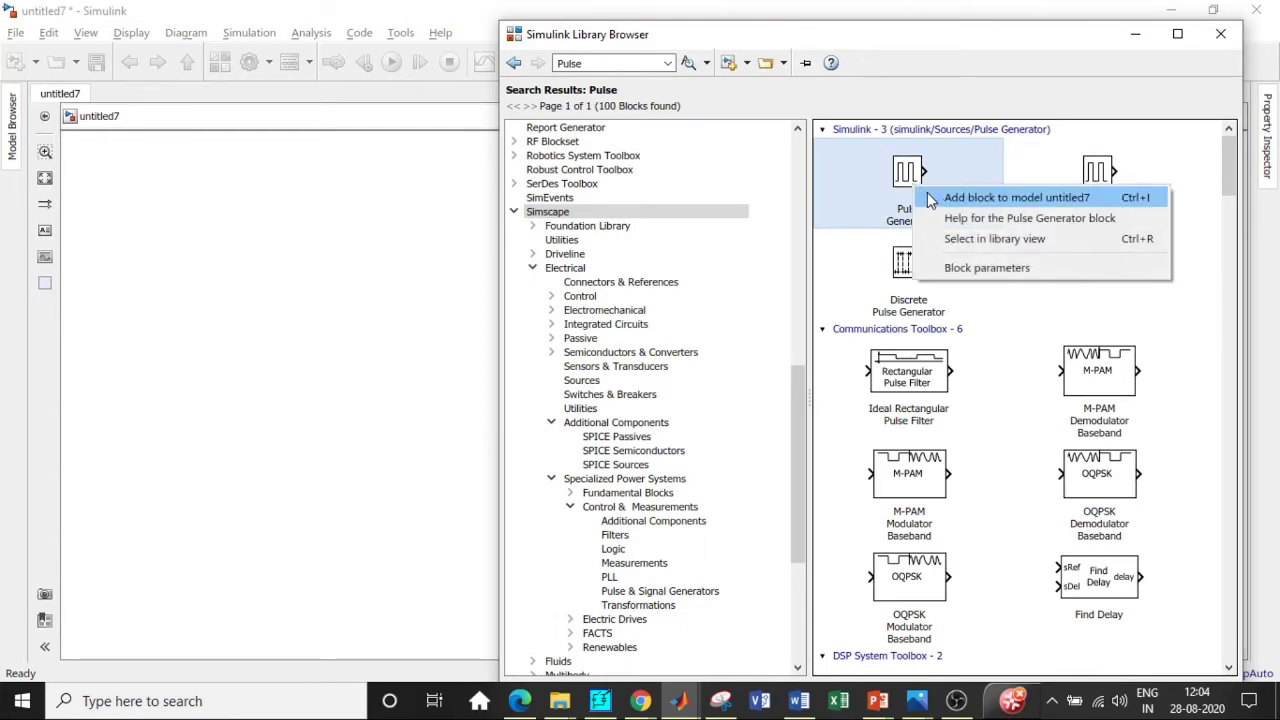
key(Escape)
click(614, 63)
key(BackSpace)
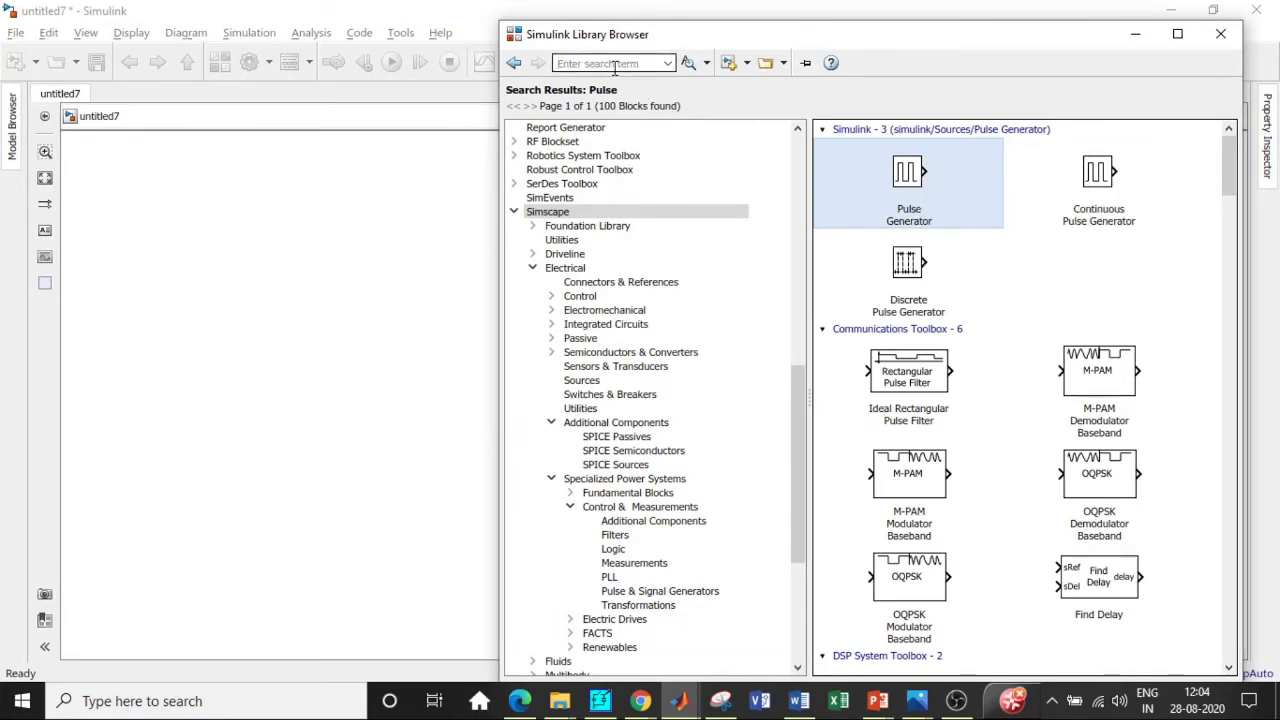
Search for scope and add the Scope block to untitled7.
text(Scope)
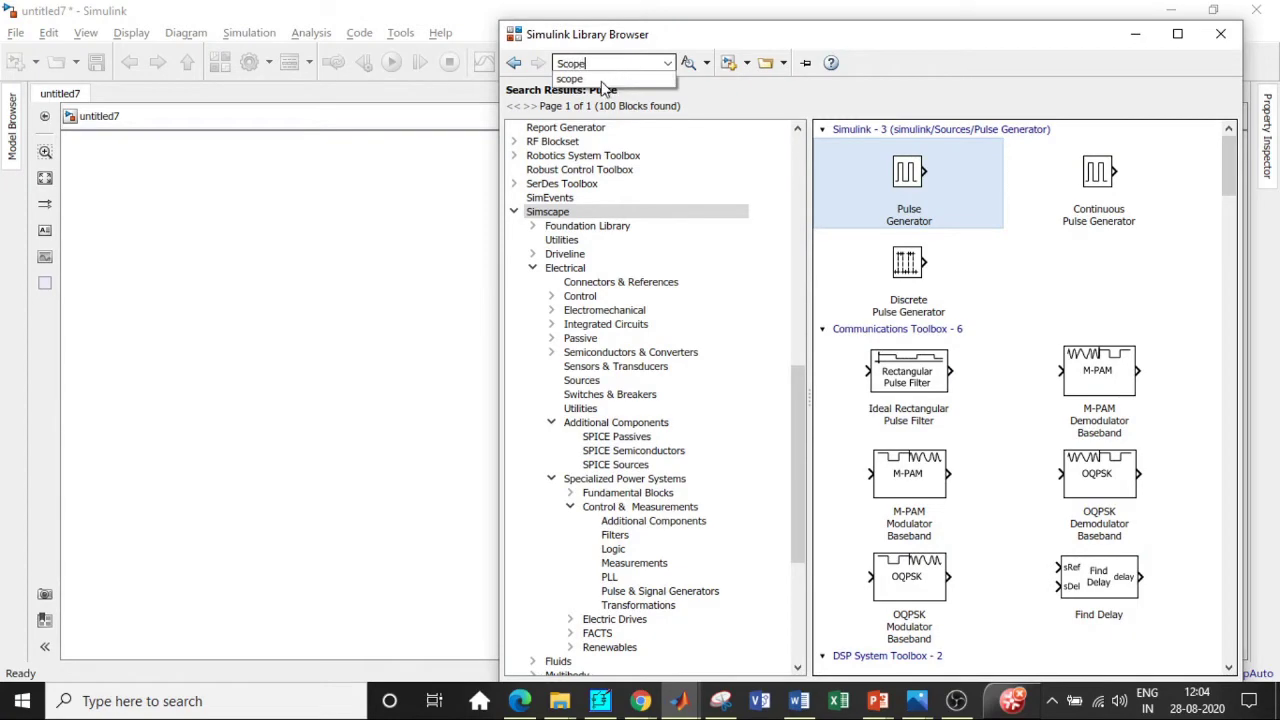
click(605, 80)
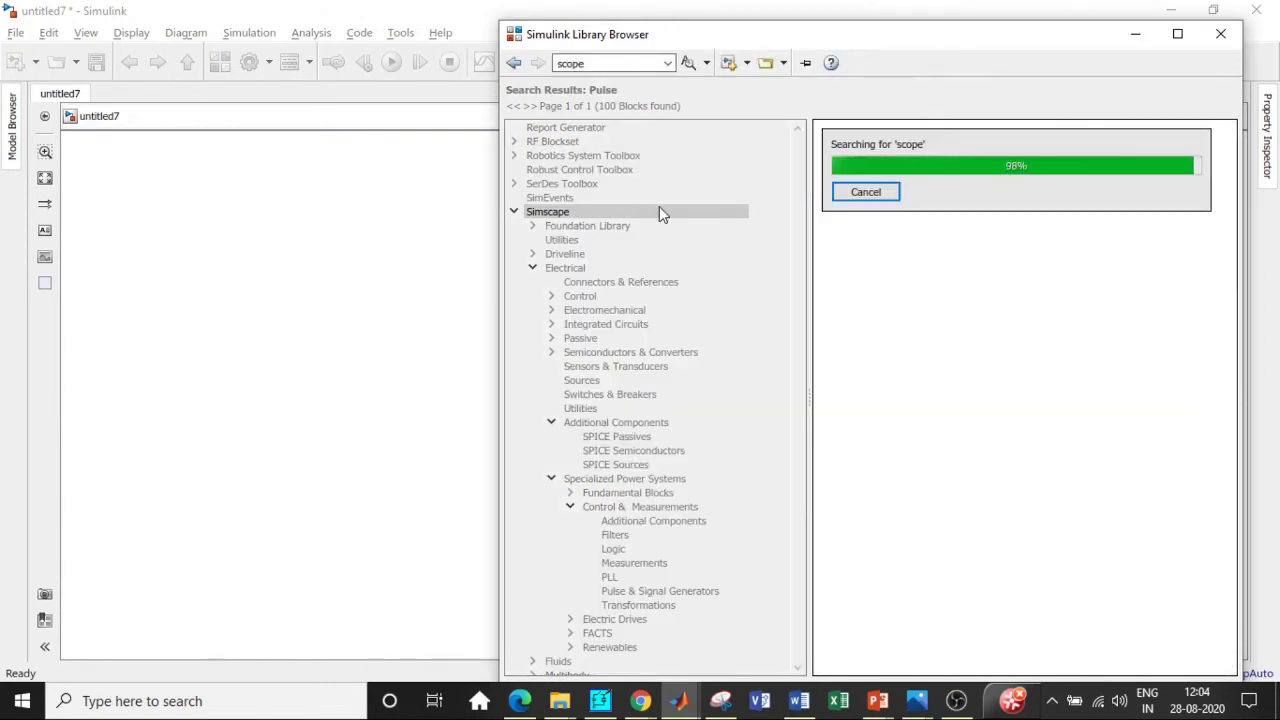
right_click(902, 170)
click(960, 179)
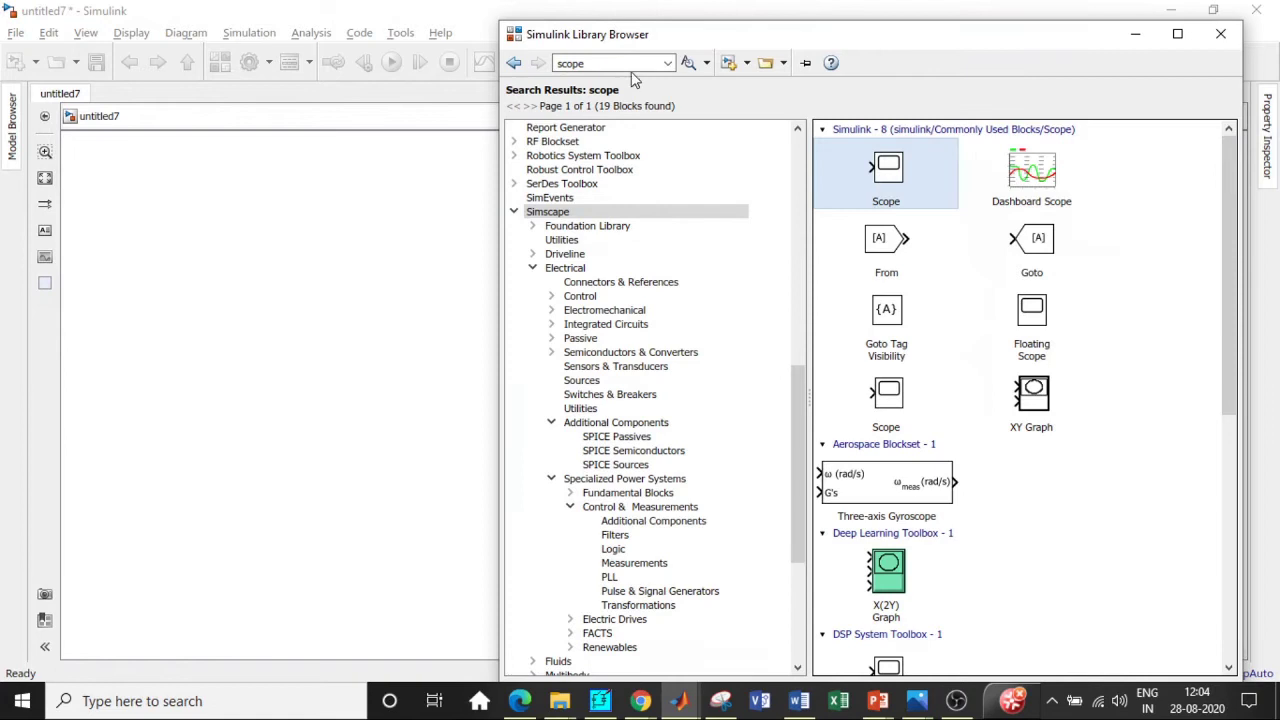
double_click(591, 65)
key(BackSpace)
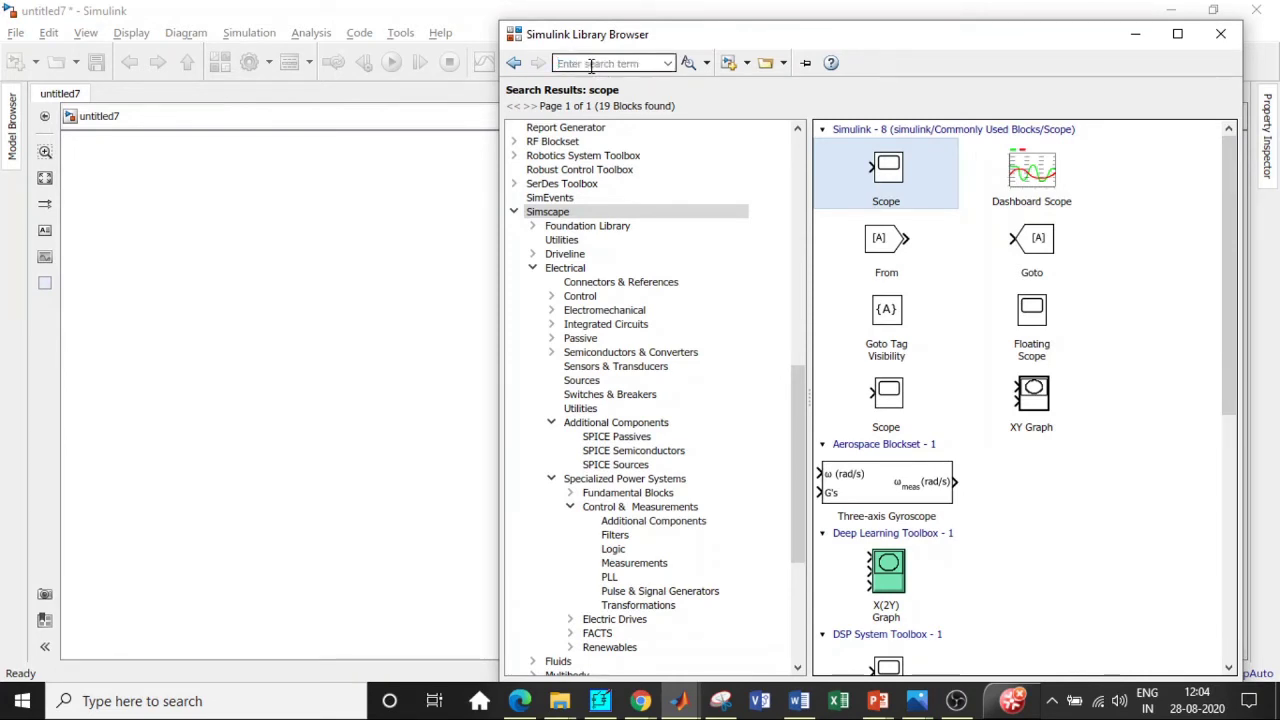
Search for DC machine and add the DC Machine block to the model.
text(DC)
click(598, 77)
click(601, 63)
key(Return)
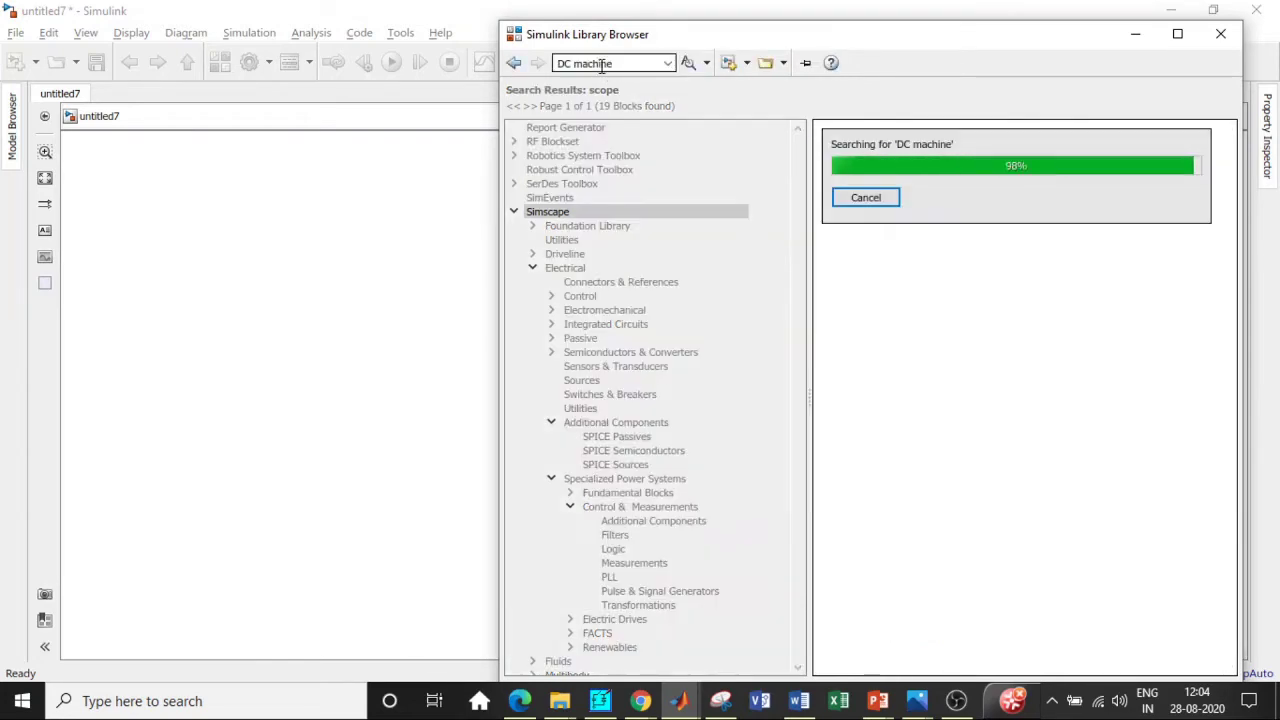
right_click(918, 200)
key(Escape)
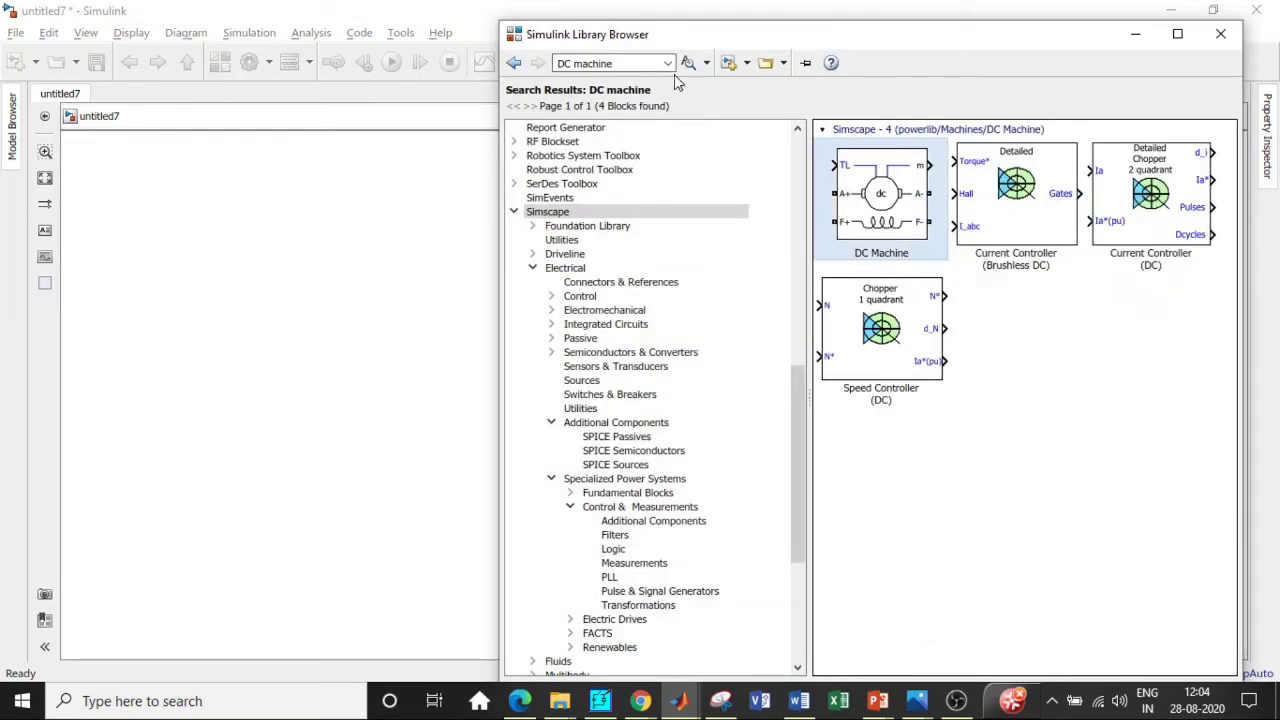
click(638, 65)
key(BackSpace)
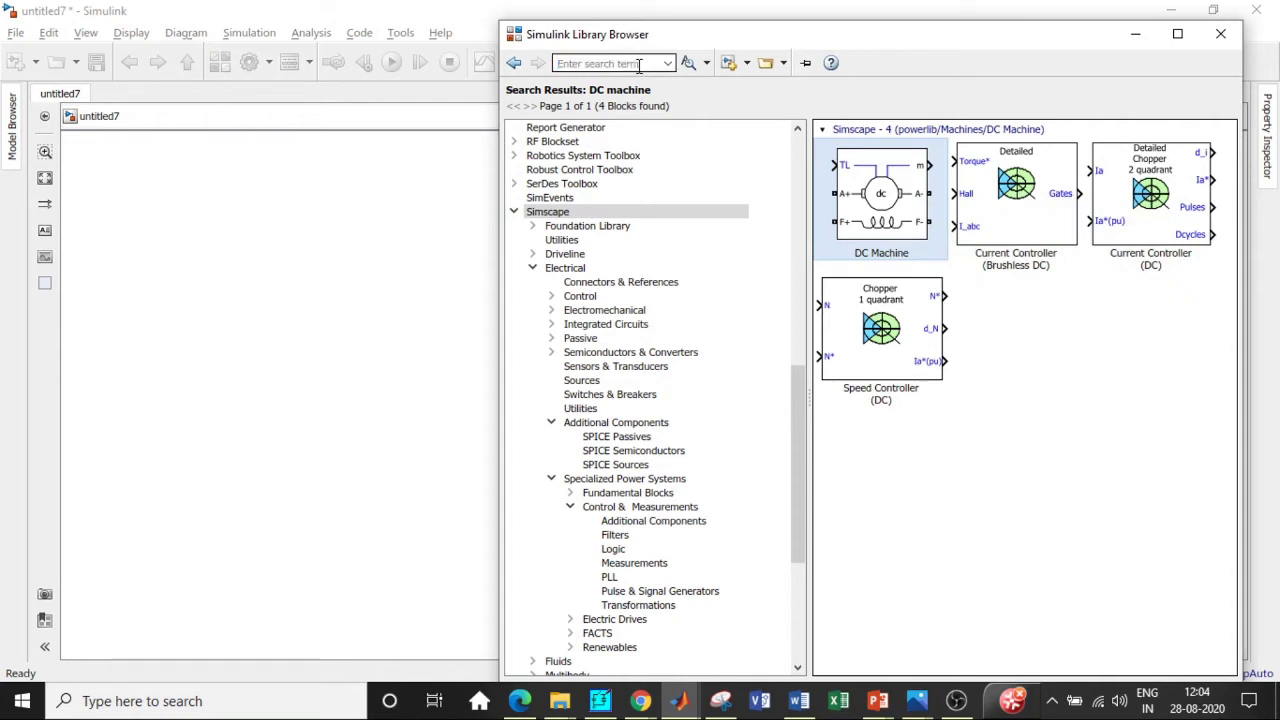
Search the Library Browser for constant.
text(Const)
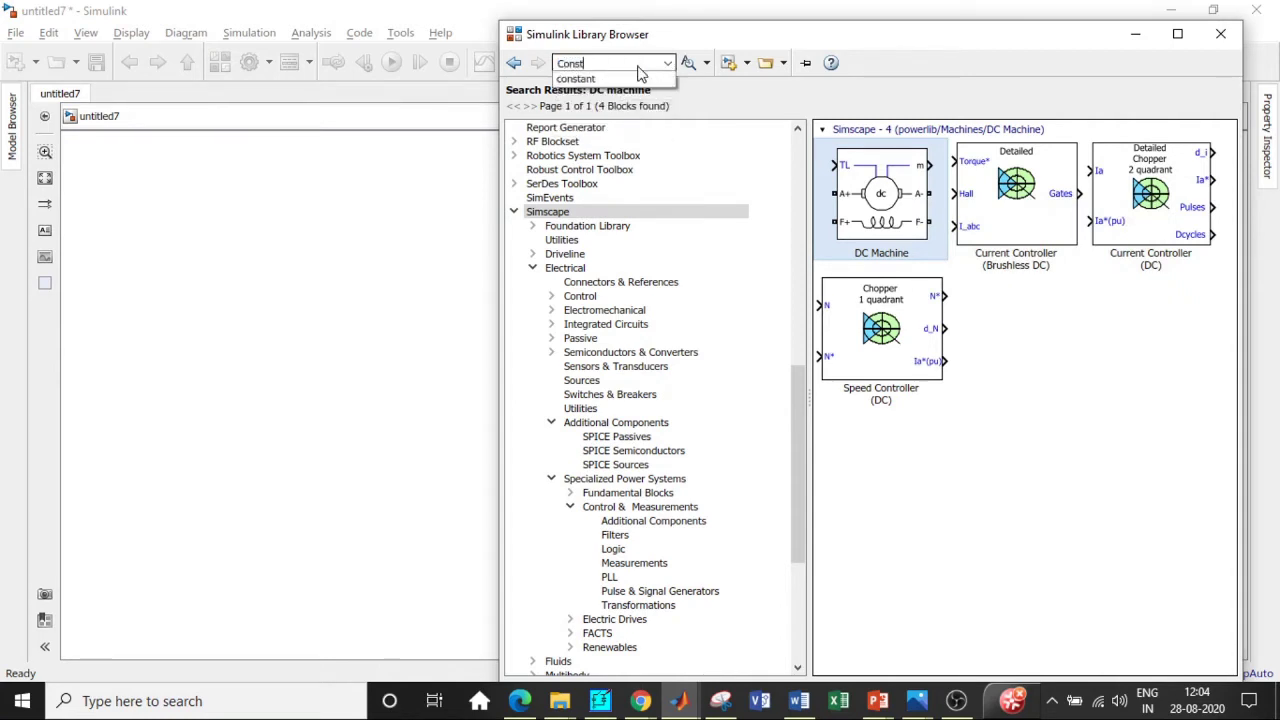
click(627, 80)
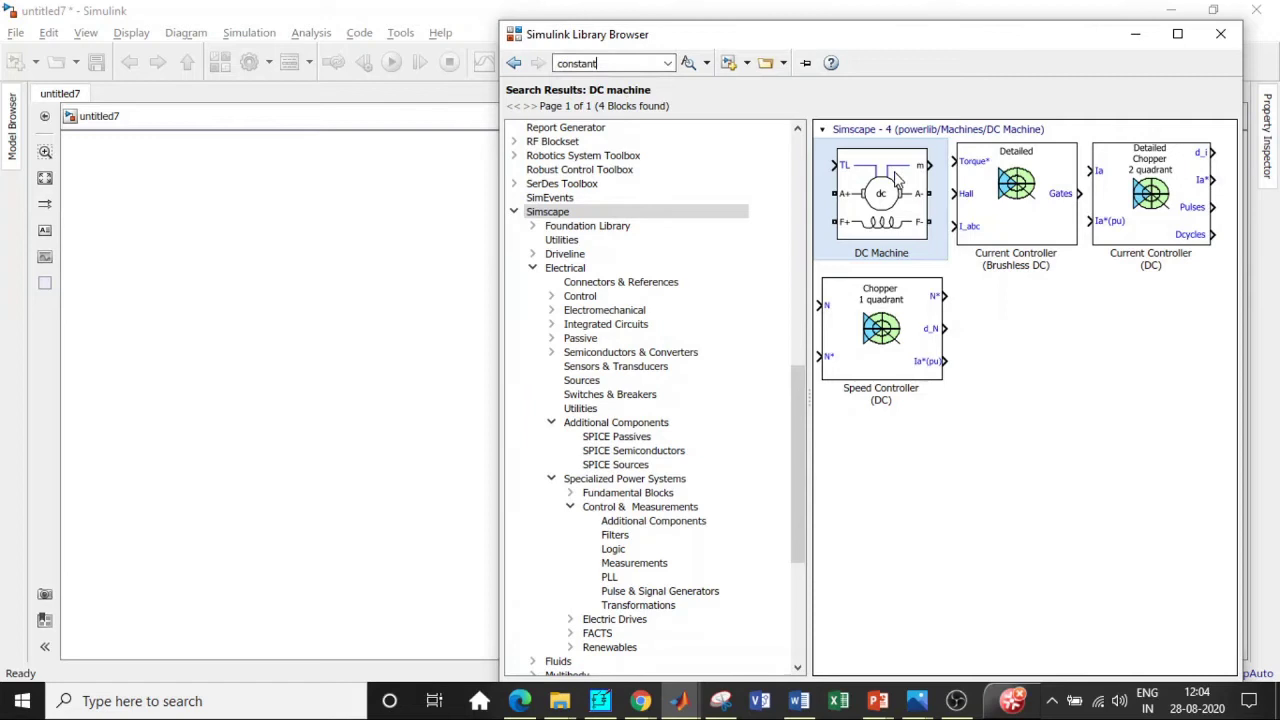
click(600, 63)
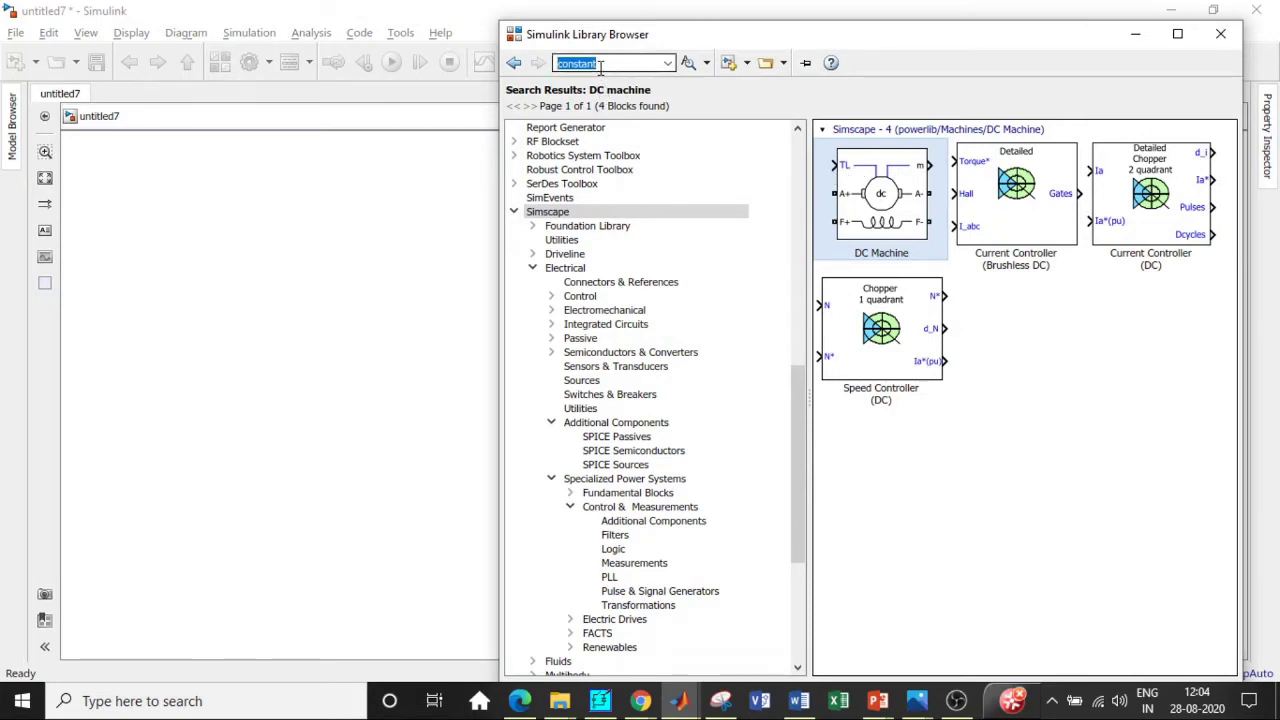
key(Return)
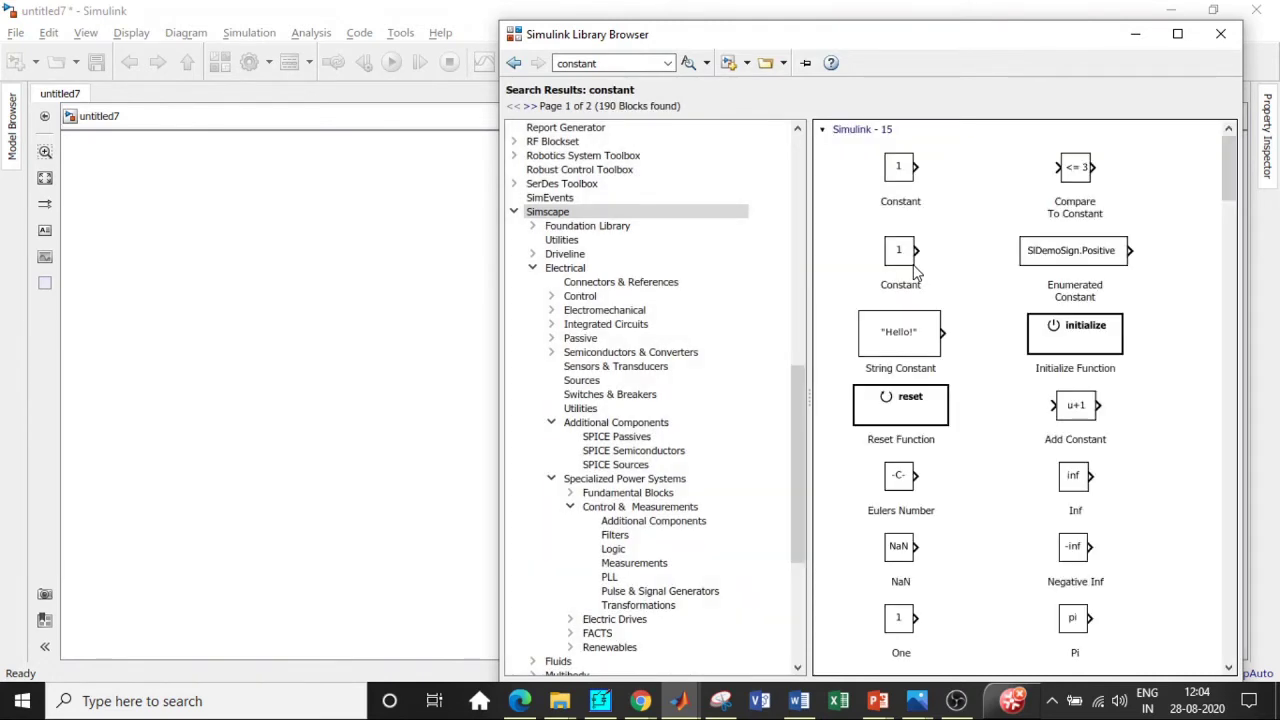
Add the Constant block to untitled7 and return to the model.
click(883, 182)
right_click(883, 182)
click(940, 193)
click(1135, 34)
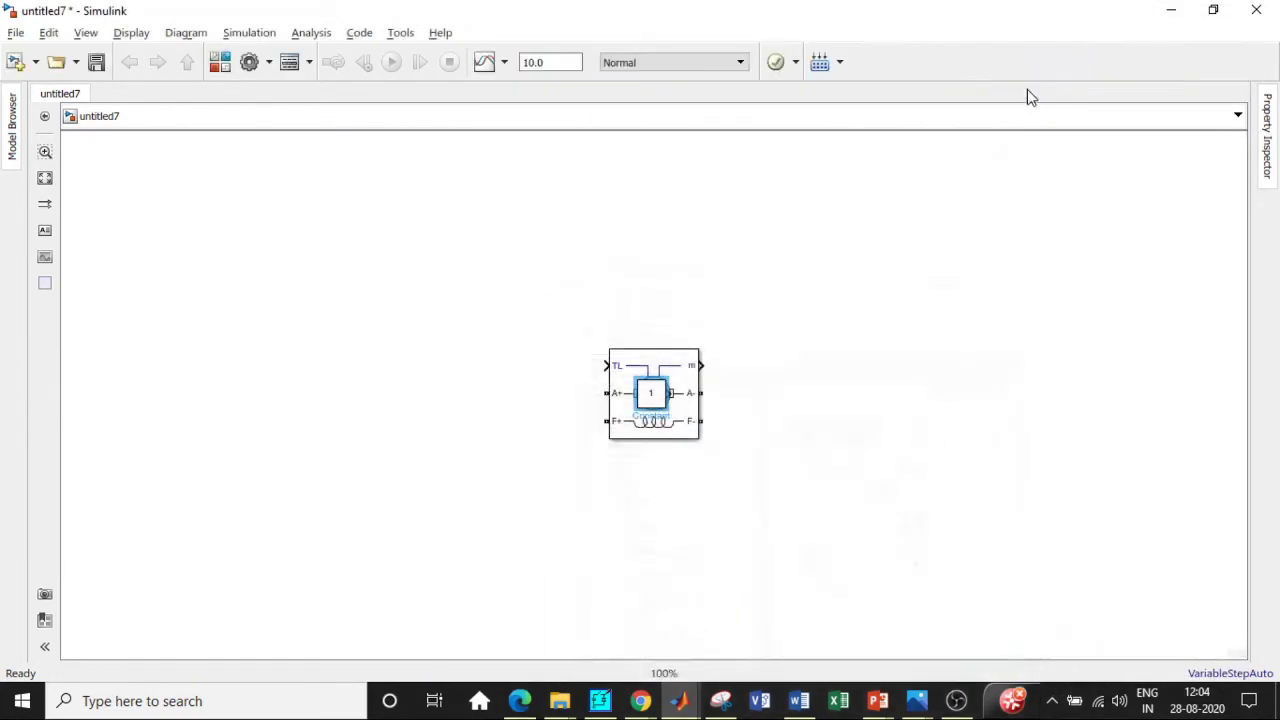
Spread the stacked blocks across the canvas and rotate the Mosfet upright with Ctrl+R.
drag(650, 393, 757, 333)
drag(648, 400, 460, 185)
drag(650, 400, 411, 318)
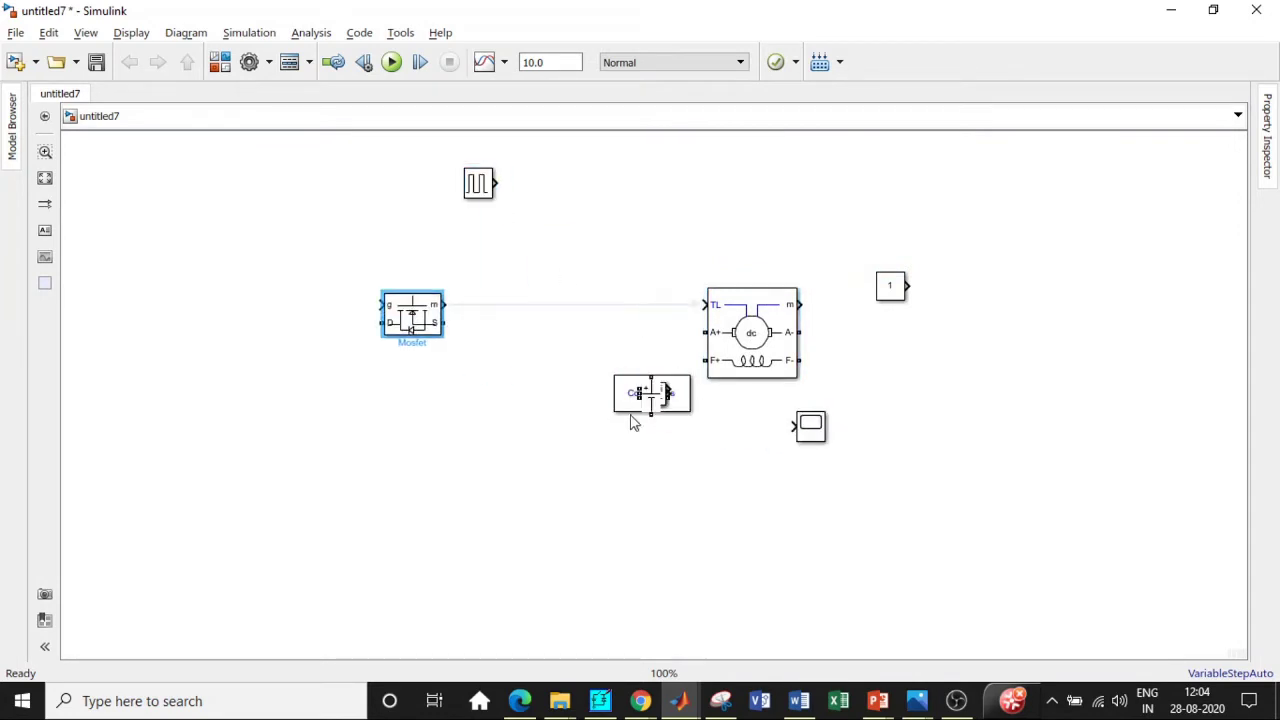
drag(650, 395, 215, 410)
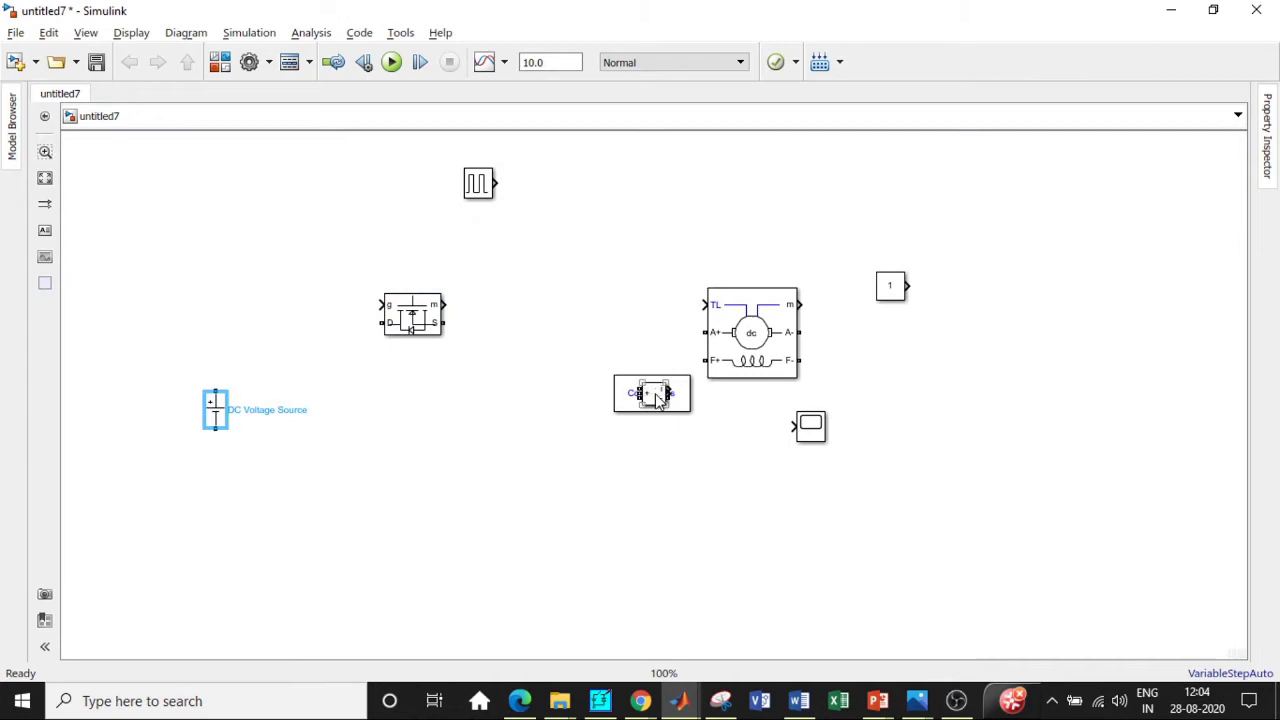
drag(657, 397, 165, 191)
click(425, 320)
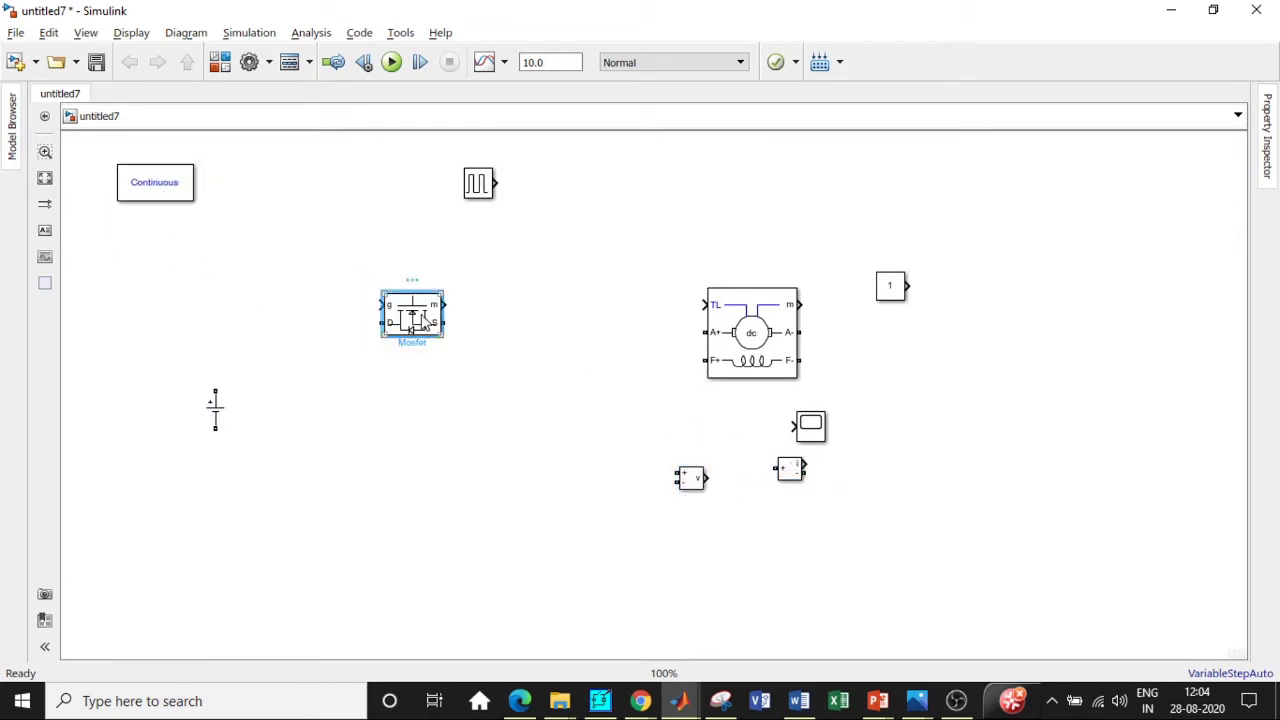
key(ctrl+r)
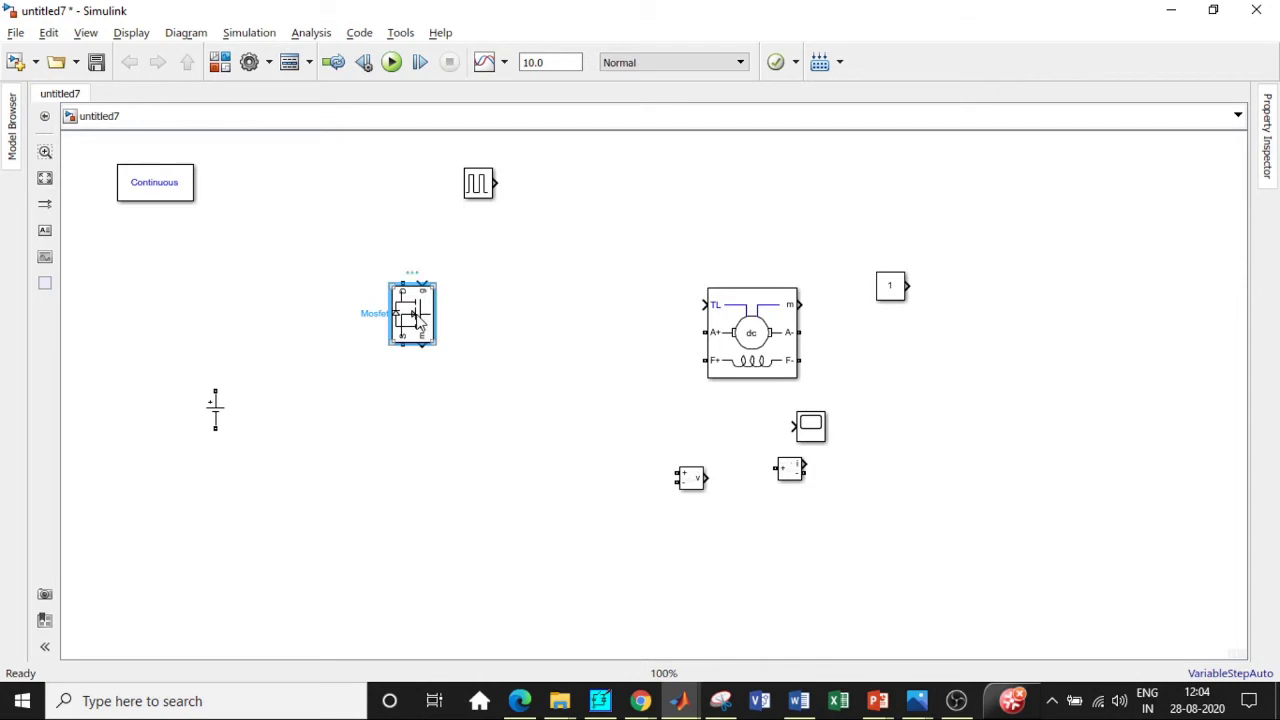
Turn off the Mosfet's Show measurement port option and move the block into place.
double_click(412, 315)
drag(834, 234, 834, 334)
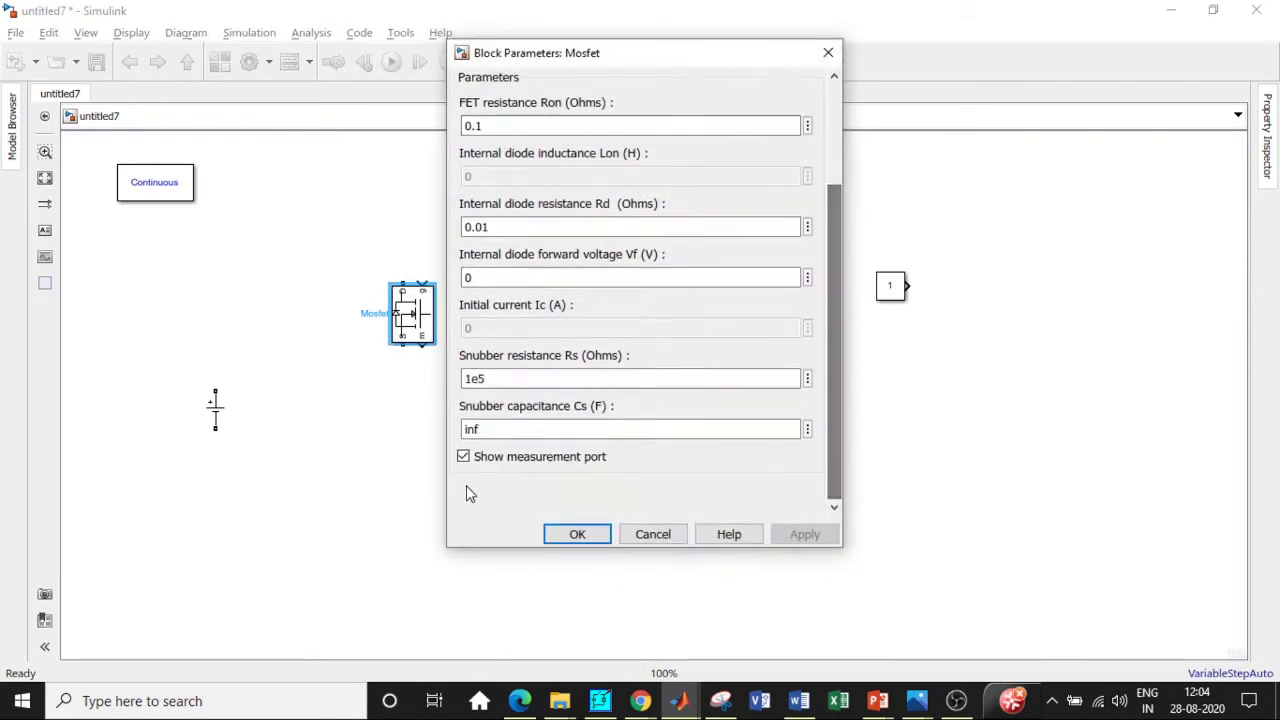
click(463, 456)
click(582, 539)
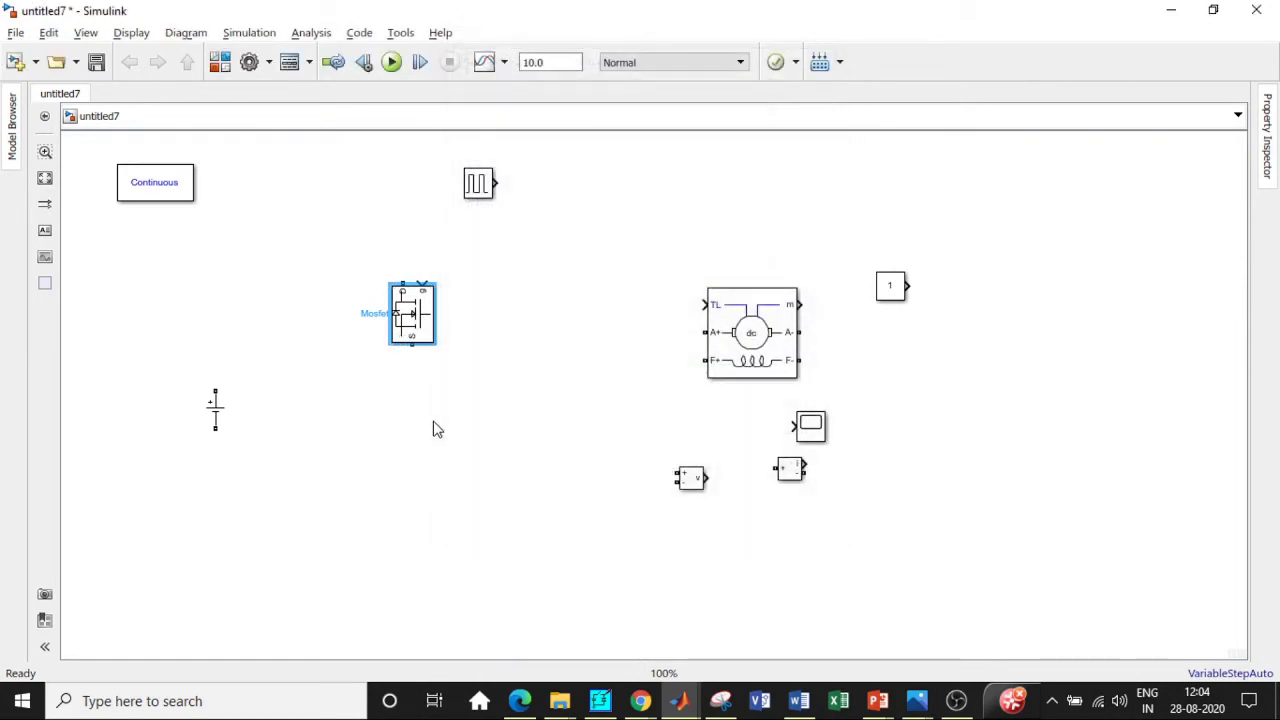
drag(415, 326, 536, 481)
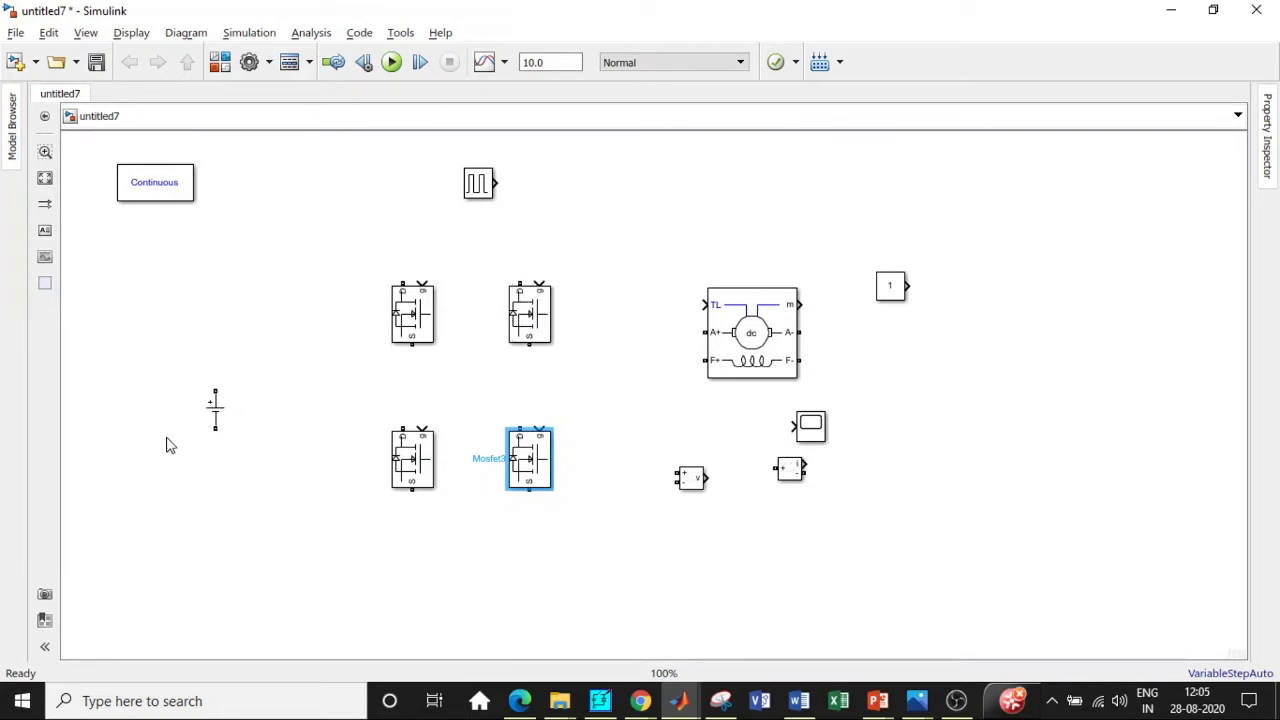
Join the four Mosfets into two series legs connected to the DC source's supply wire.
mouse_move(224, 411)
mouse_down()
mouse_move(229, 388)
mouse_move(326, 283)
mouse_move(404, 286)
mouse_up()
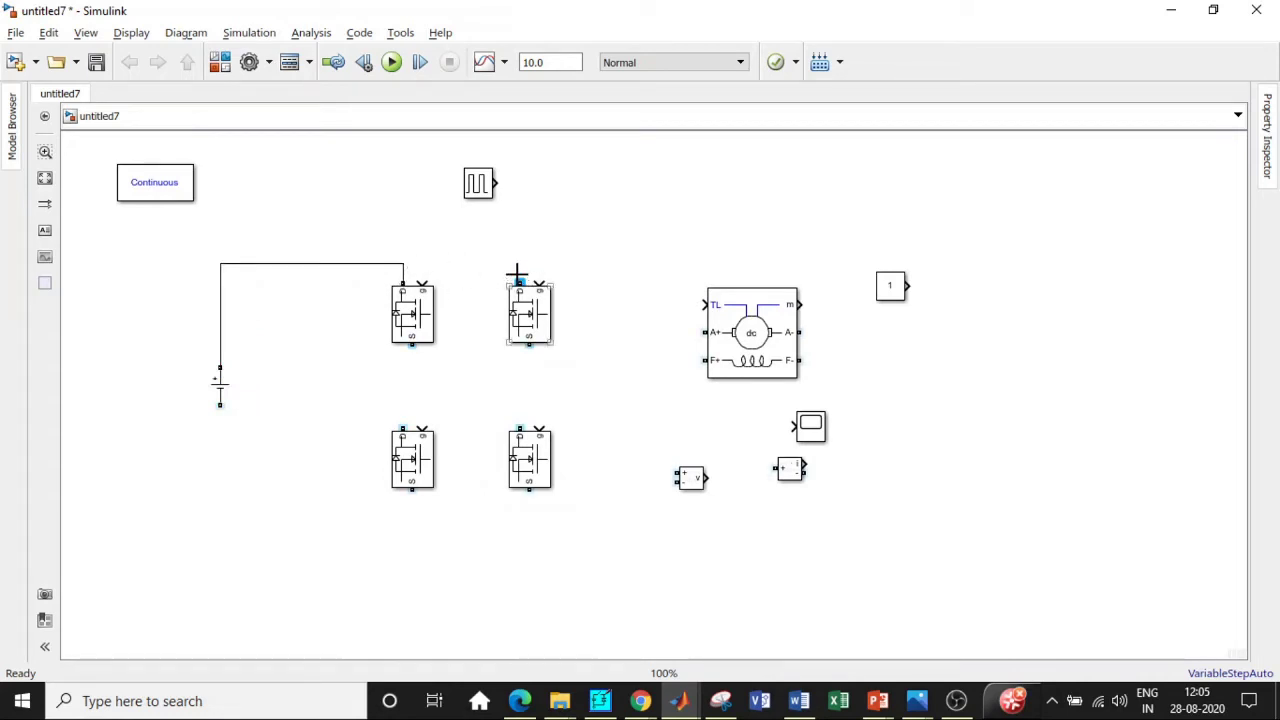
drag(519, 283, 403, 266)
drag(403, 428, 412, 344)
drag(516, 428, 529, 345)
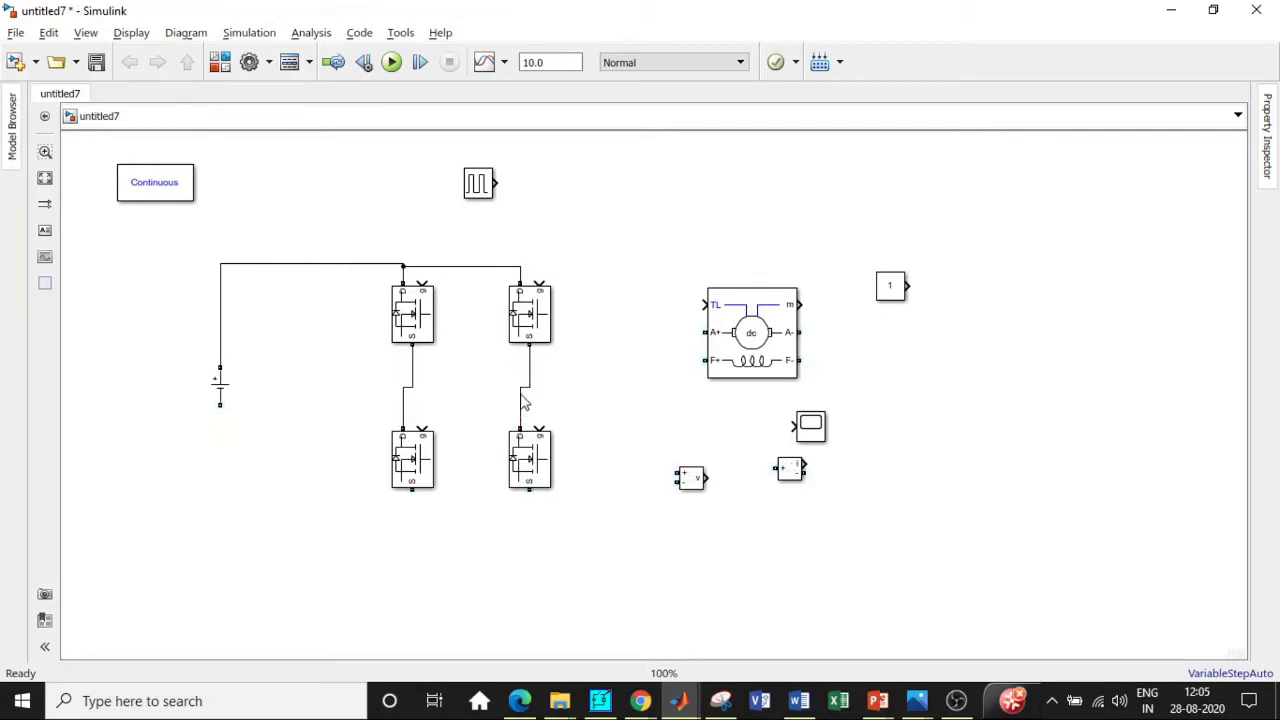
Connect the source's negative side to the bottom rail and set Current Measurement between the legs.
drag(529, 490, 412, 490)
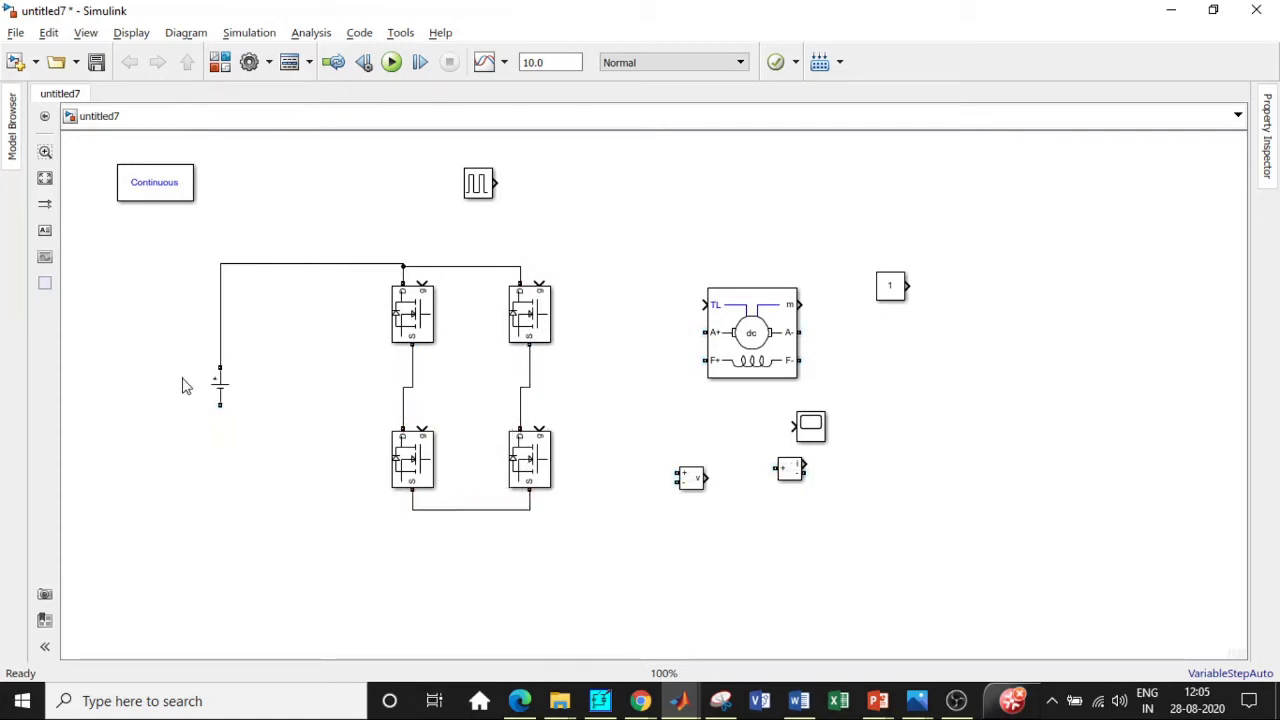
click(220, 405)
drag(220, 405, 412, 510)
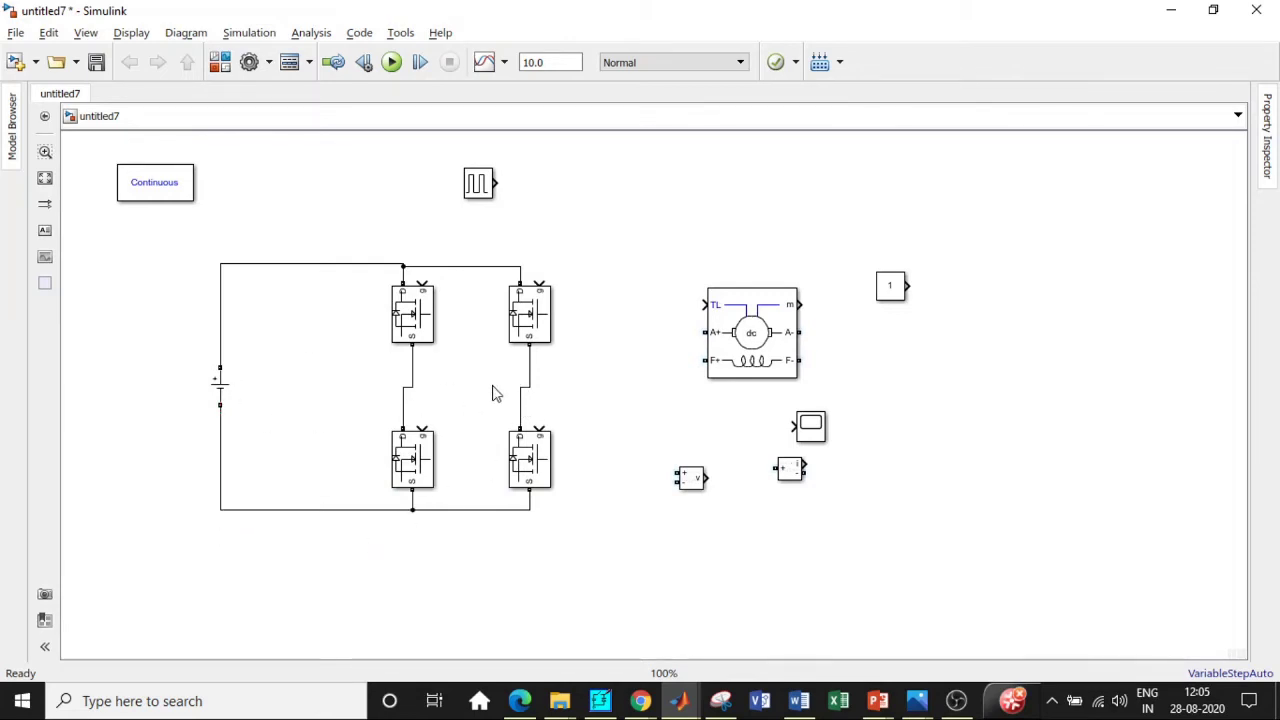
drag(750, 332, 685, 370)
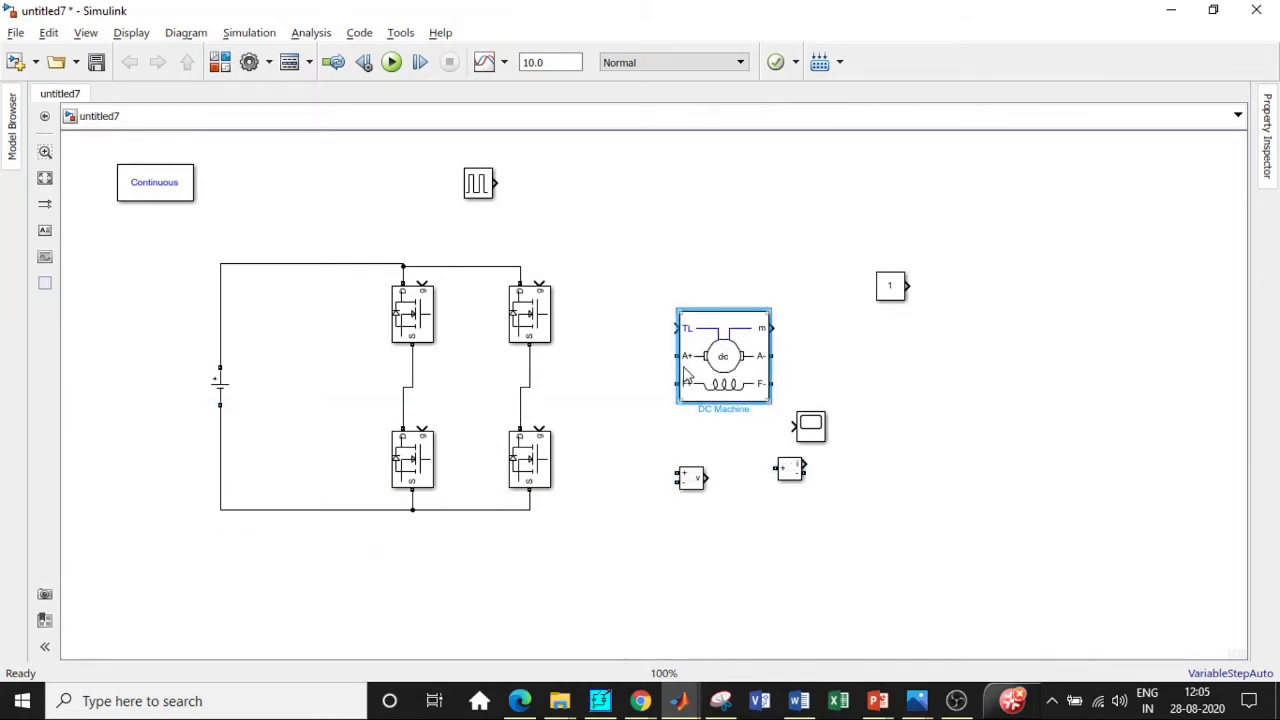
drag(790, 470, 678, 356)
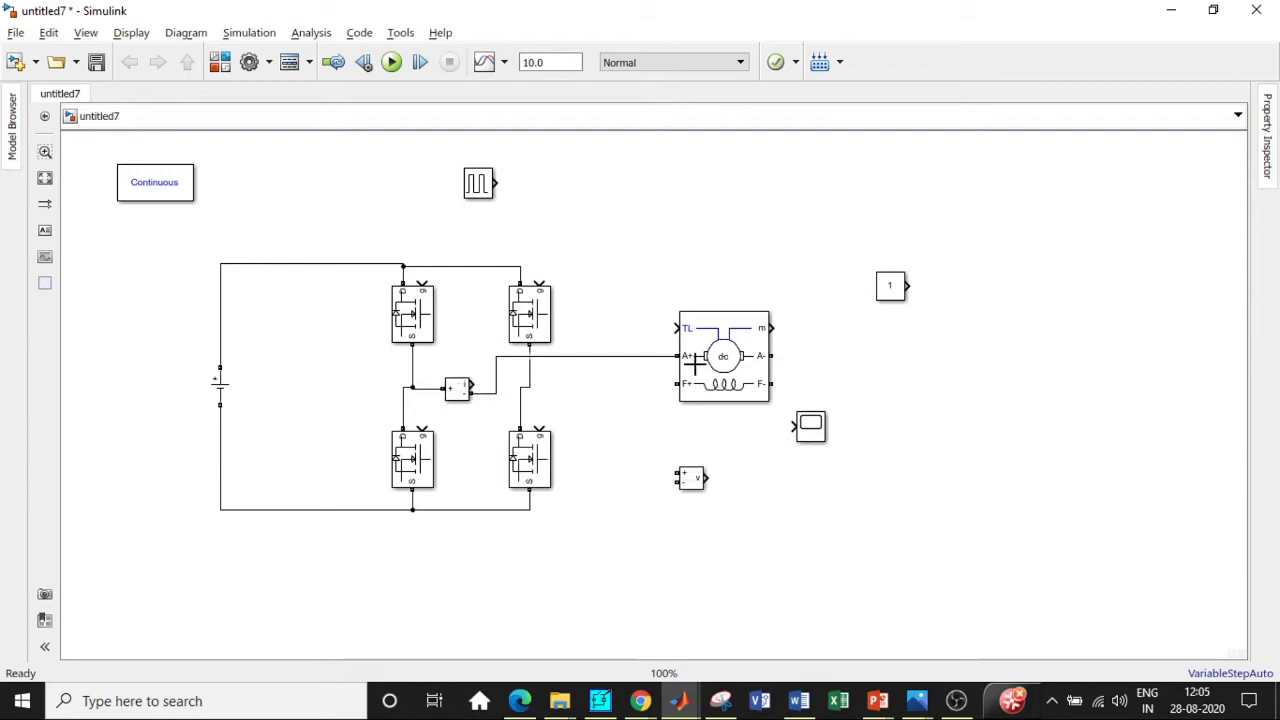
Wire the Voltage Measurement into the bridge and place the constant 1 beside the TL input.
drag(810, 428, 951, 385)
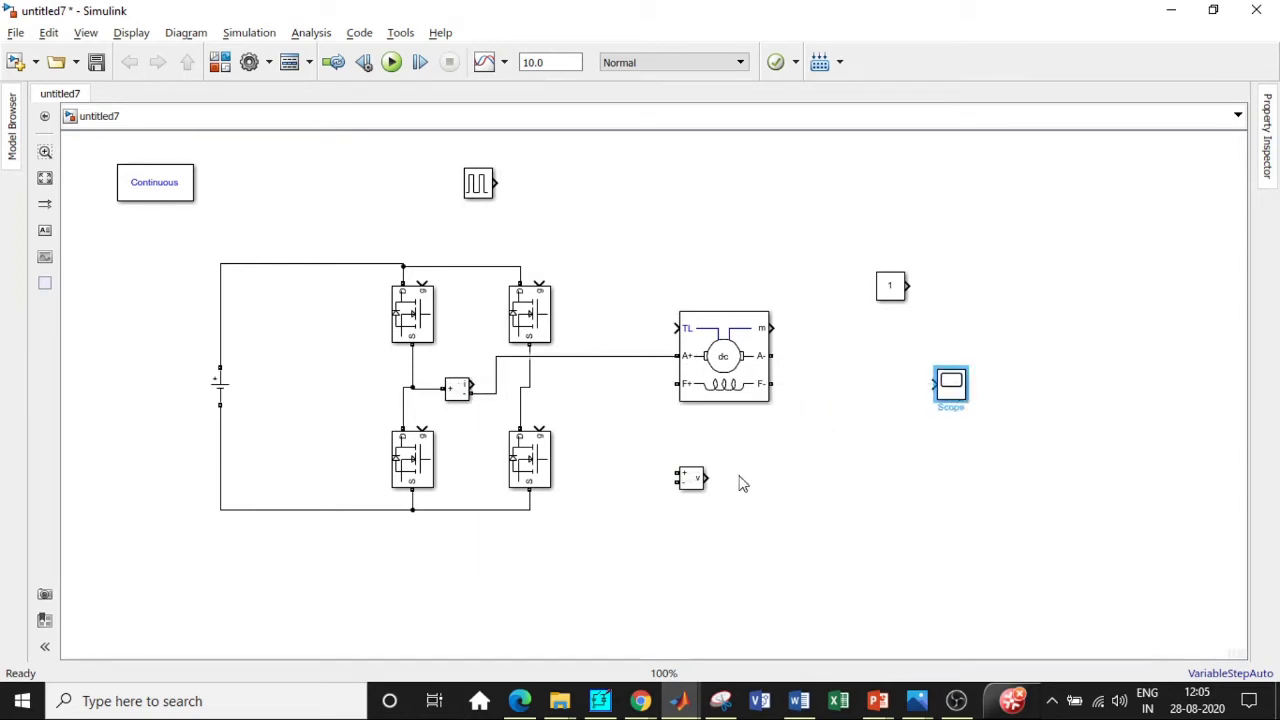
drag(695, 482, 752, 482)
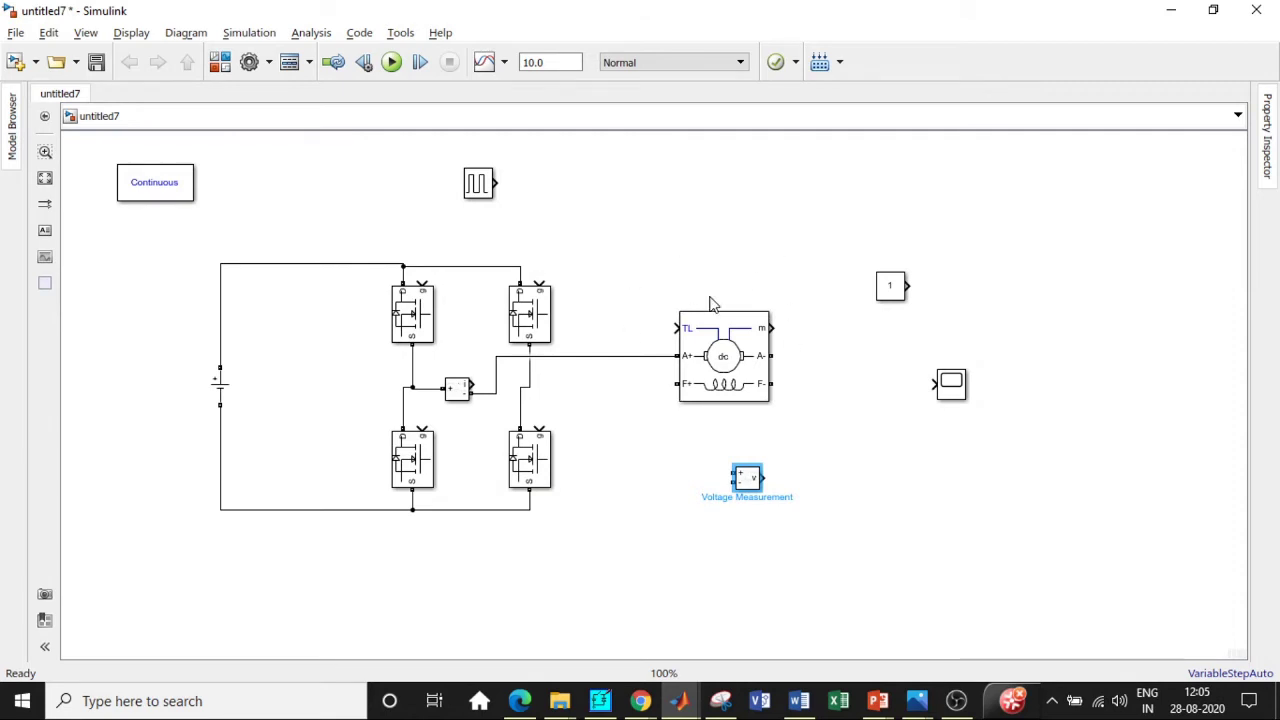
mouse_move(736, 479)
mouse_down()
mouse_move(768, 480)
mouse_move(404, 418)
mouse_up()
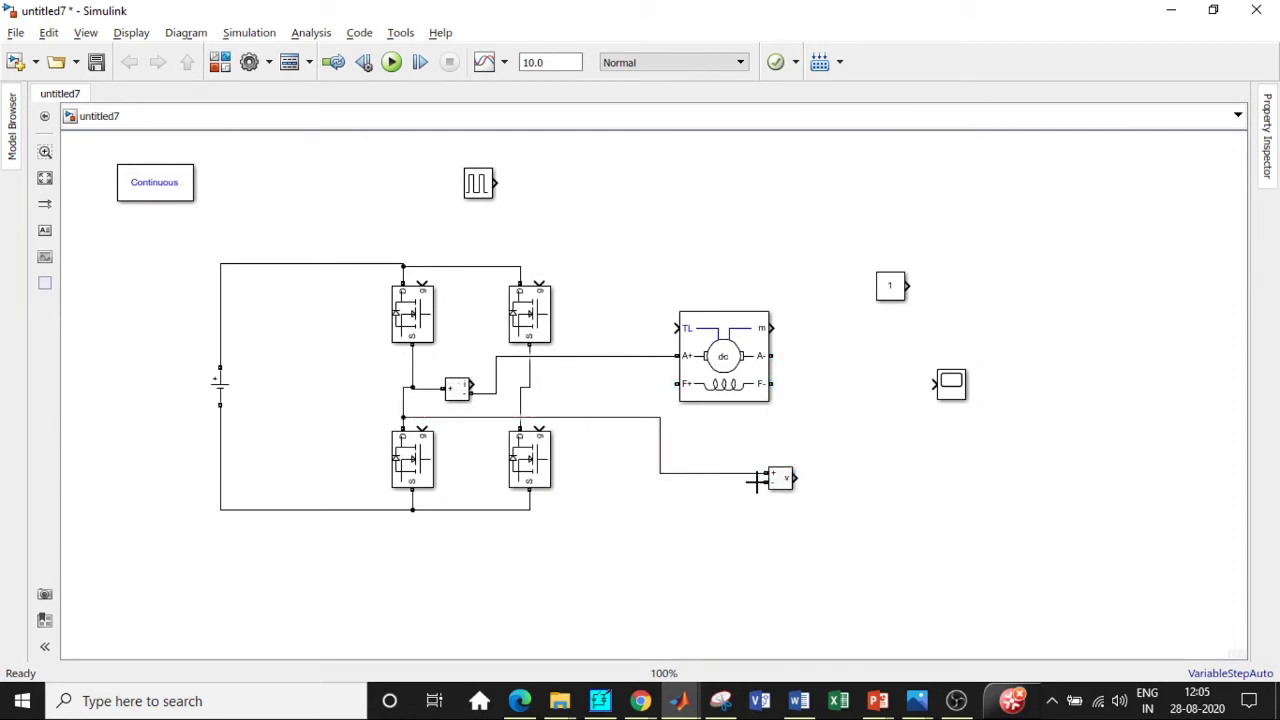
drag(757, 483, 530, 375)
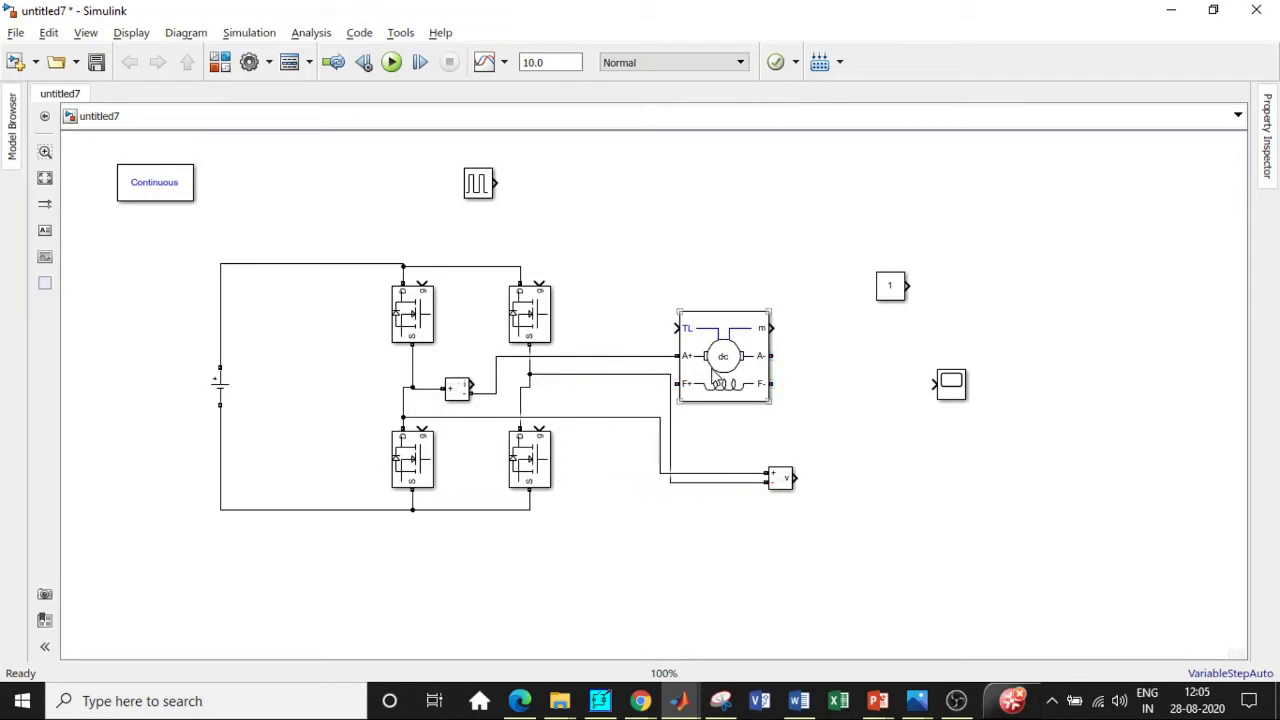
mouse_move(724, 356)
mouse_down()
mouse_move(875, 348)
mouse_move(530, 390)
mouse_up()
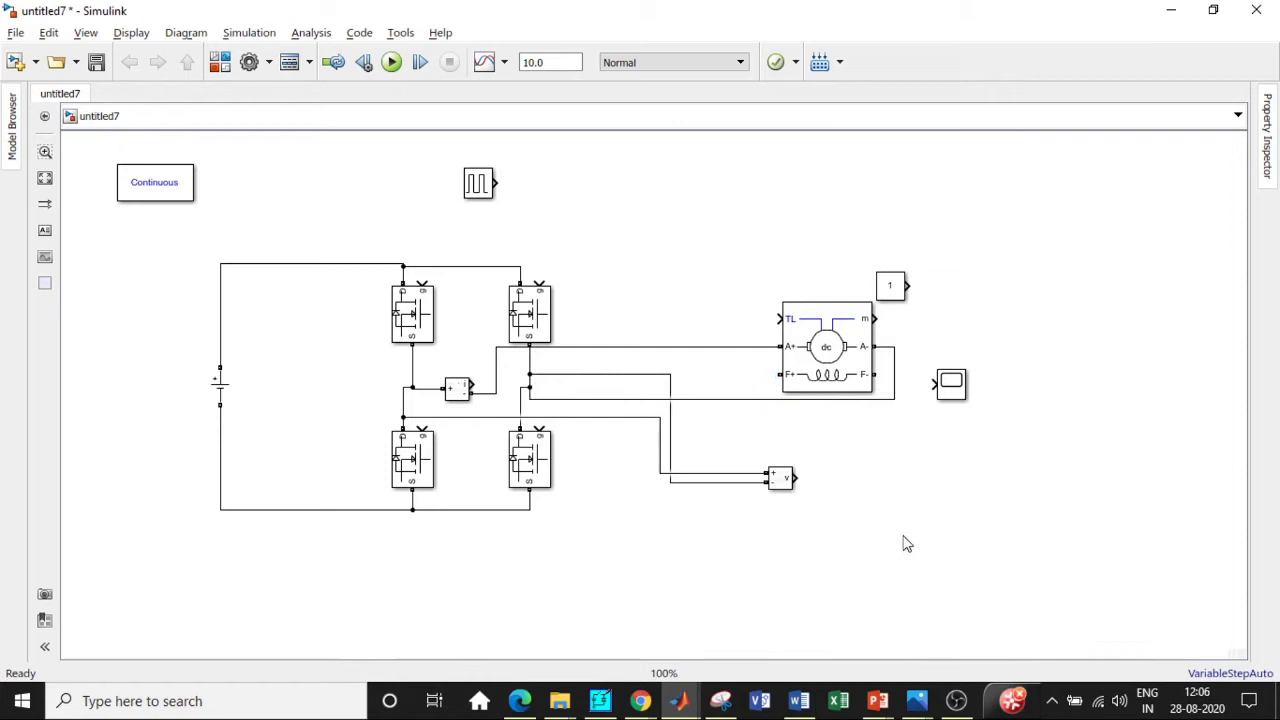
mouse_move(890, 289)
mouse_down()
mouse_move(688, 303)
mouse_move(781, 318)
mouse_up()
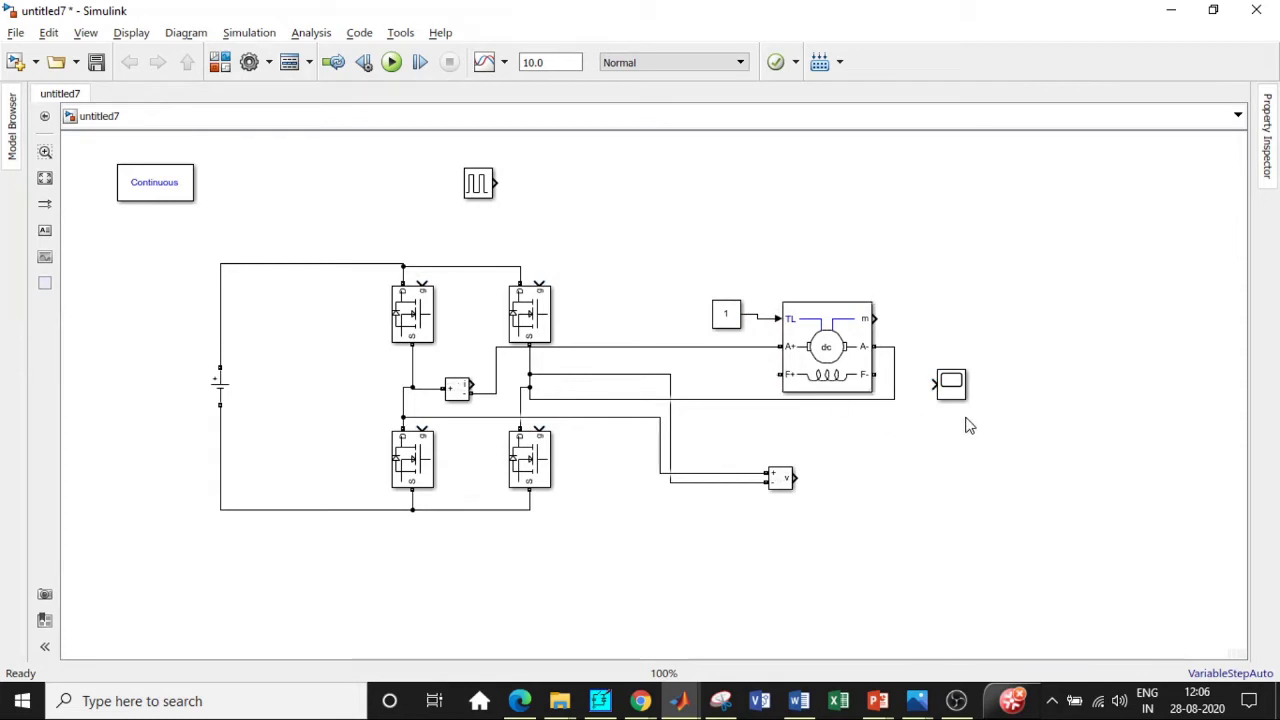
Route the voltage and current measurement outputs into the Scope's two inputs.
drag(955, 386, 1046, 292)
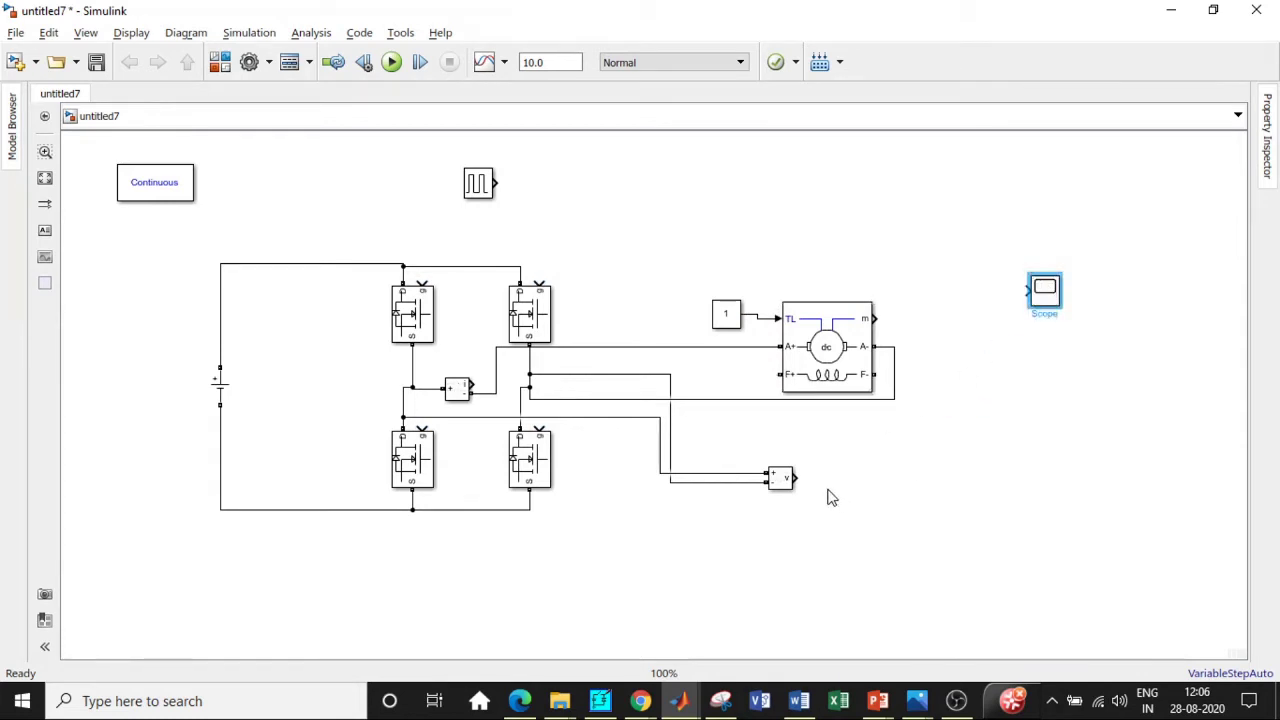
mouse_move(795, 477)
mouse_down()
mouse_move(1014, 357)
mouse_move(1020, 292)
mouse_up()
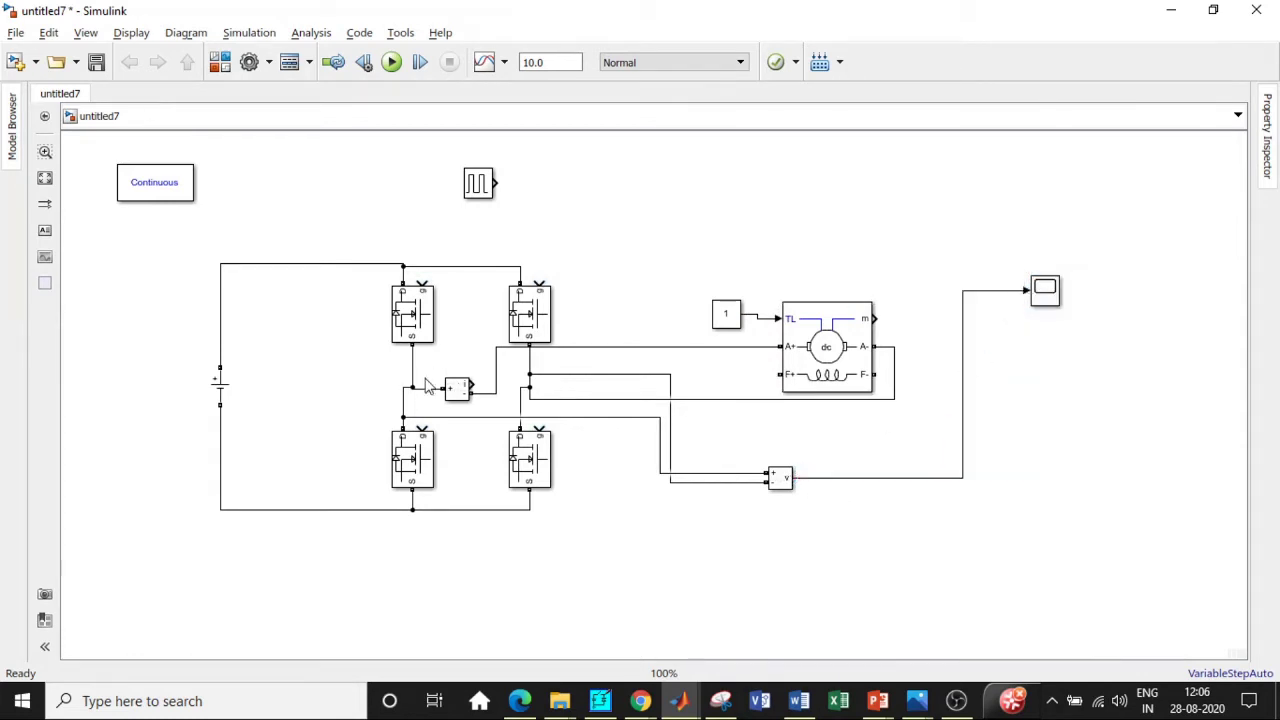
mouse_move(474, 388)
mouse_down()
mouse_move(948, 370)
mouse_move(1028, 299)
mouse_up()
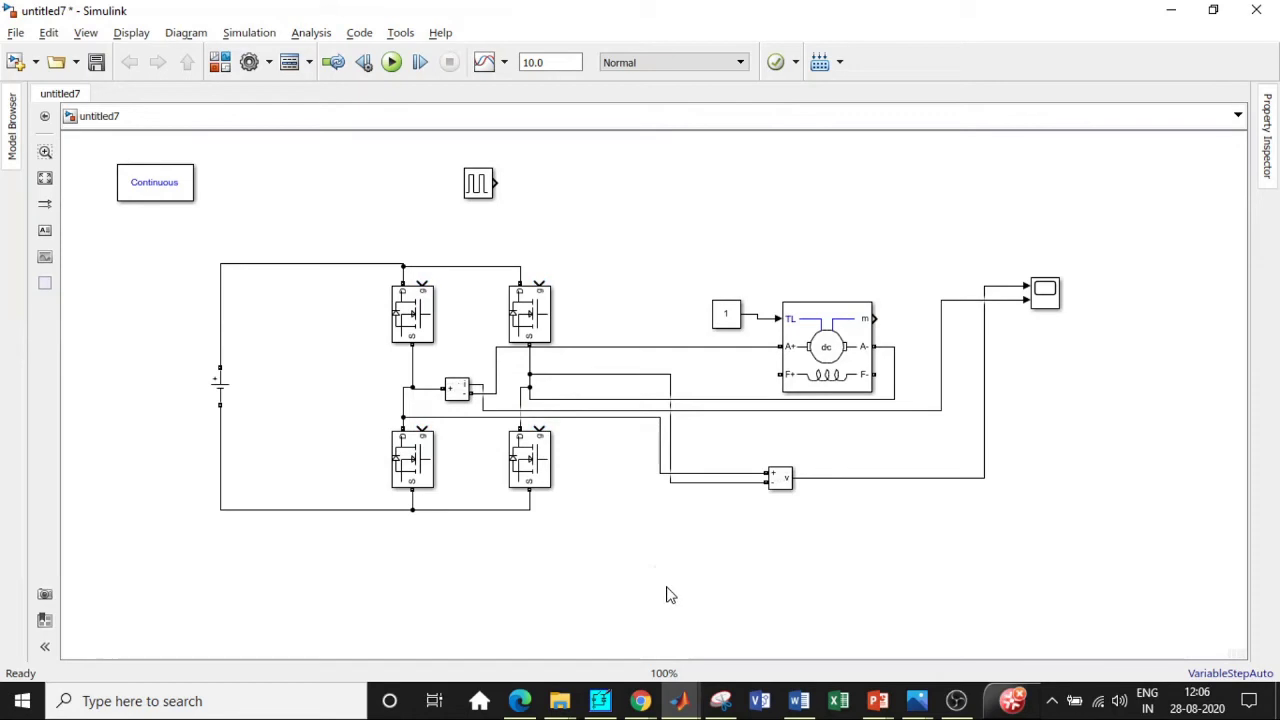
drag(482, 182, 420, 185)
Enter amplitude 10, period 0.02 and pulse width 75 in the Pulse Generator parameters.
double_click(420, 185)
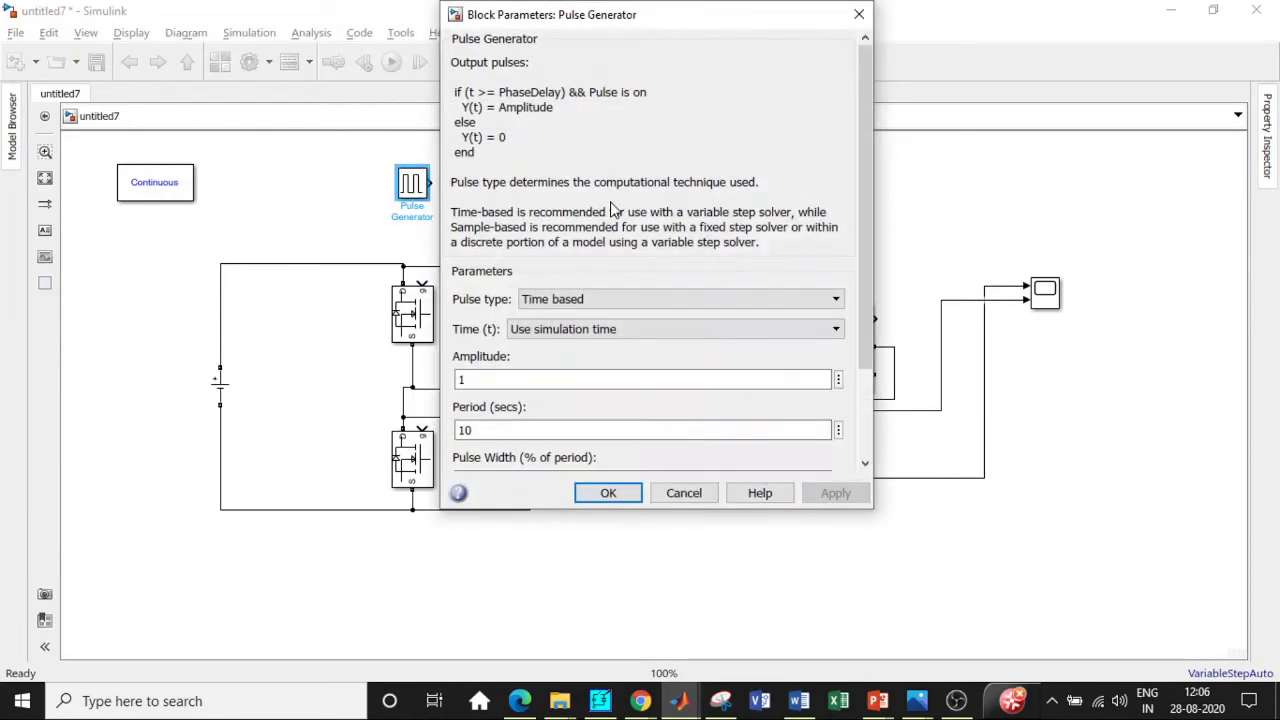
scroll(610, 208, down, 3)
click(485, 262)
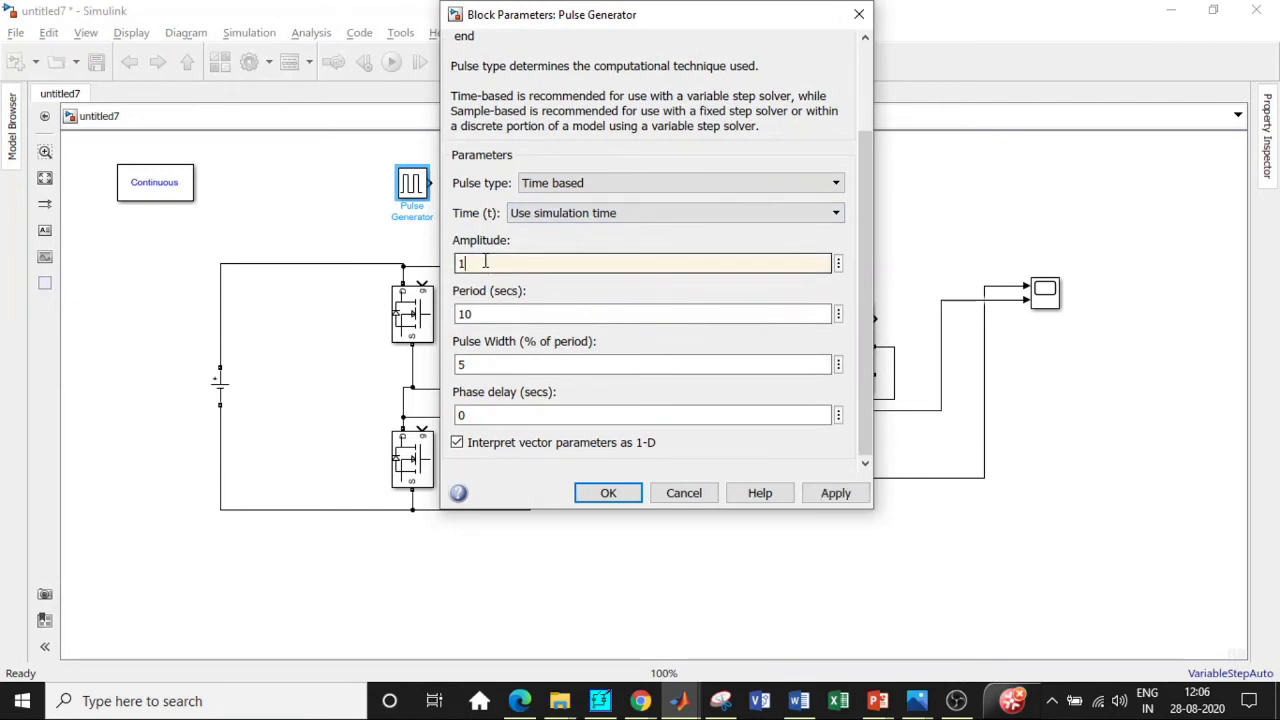
text(0)
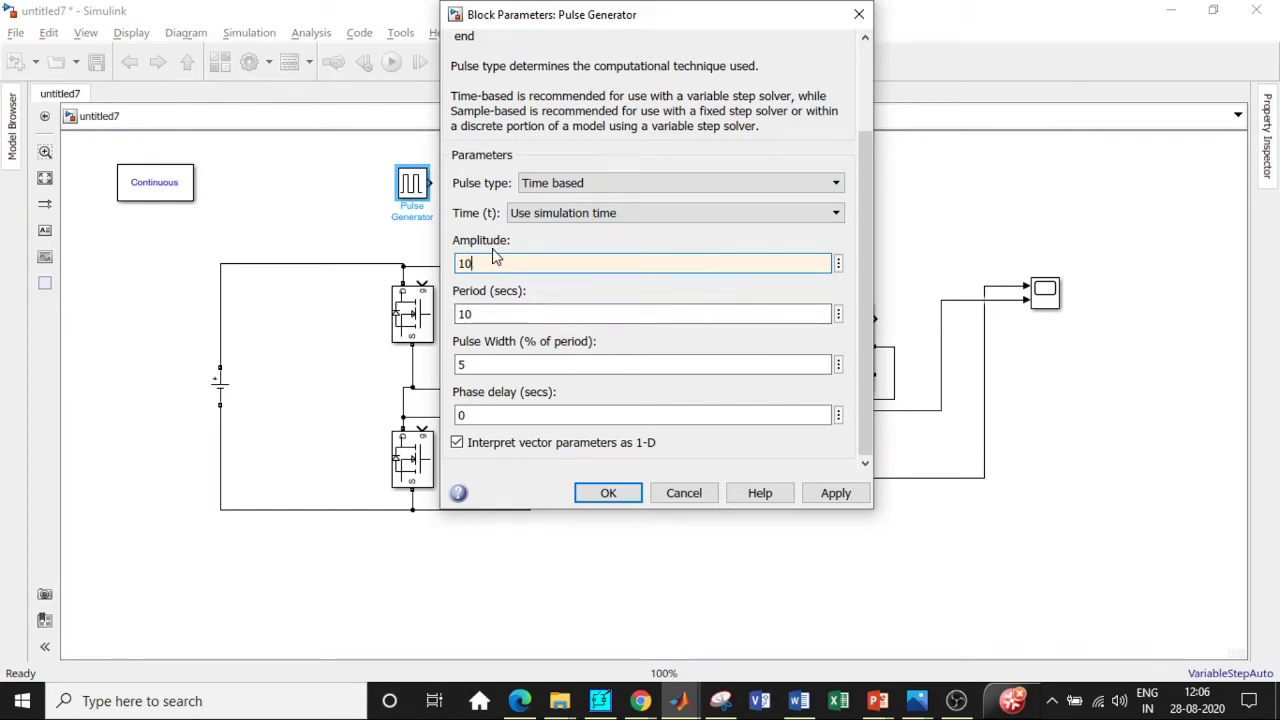
double_click(502, 316)
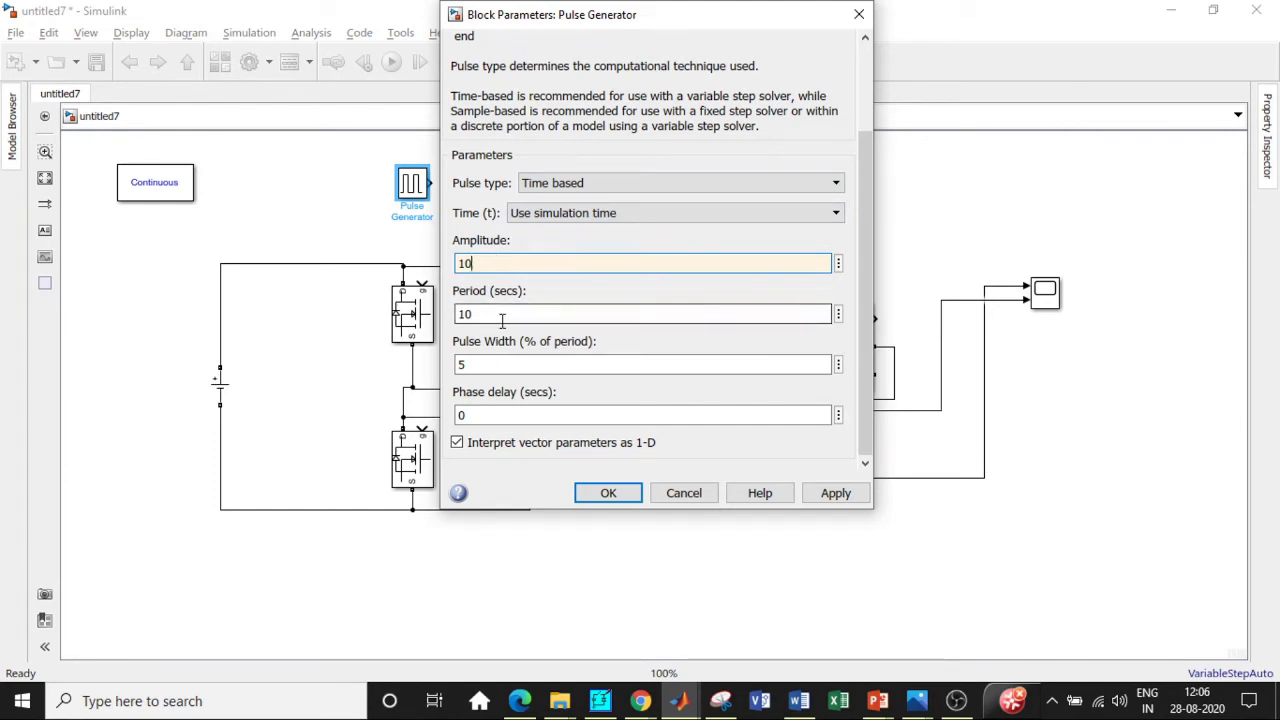
text(02)
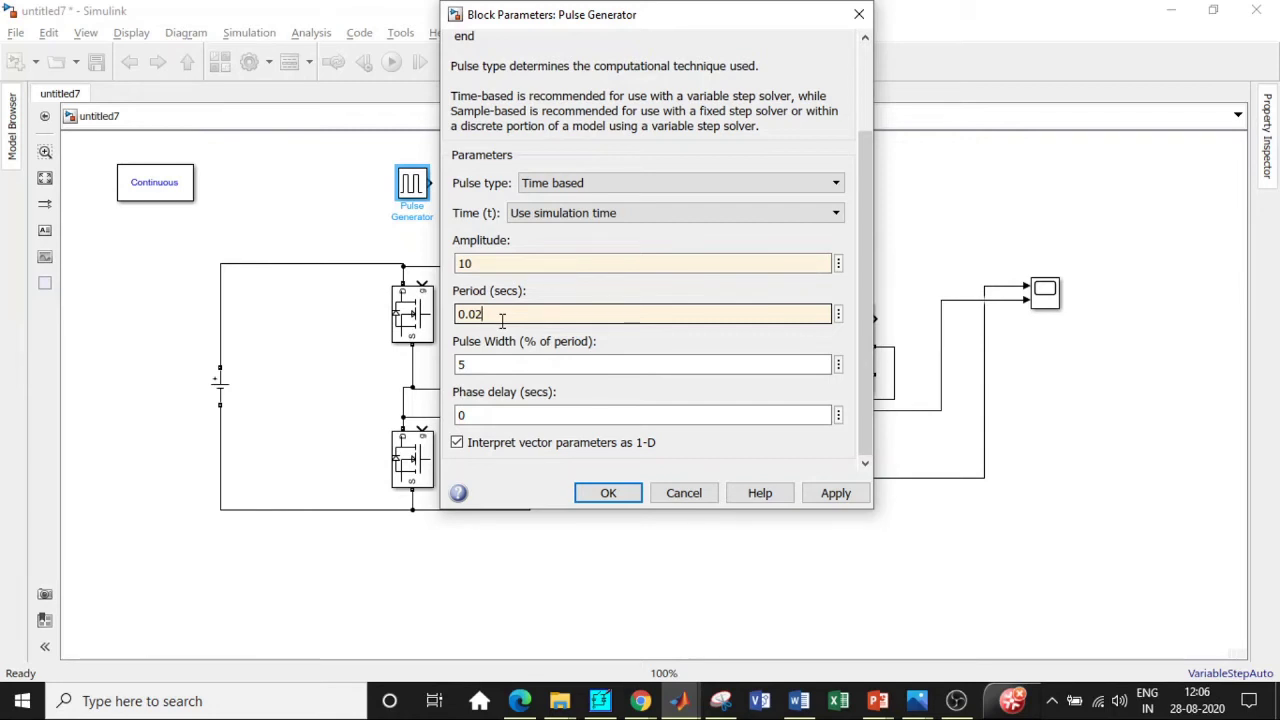
double_click(505, 366)
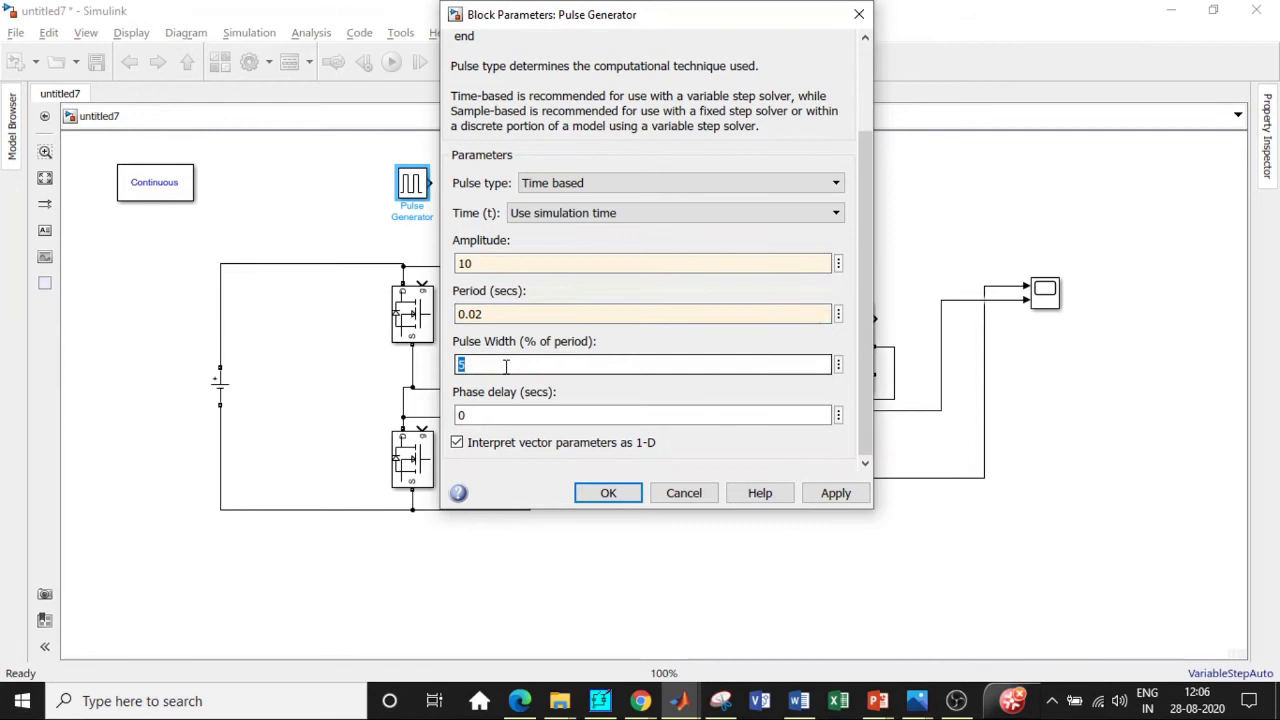
text(75)
click(605, 492)
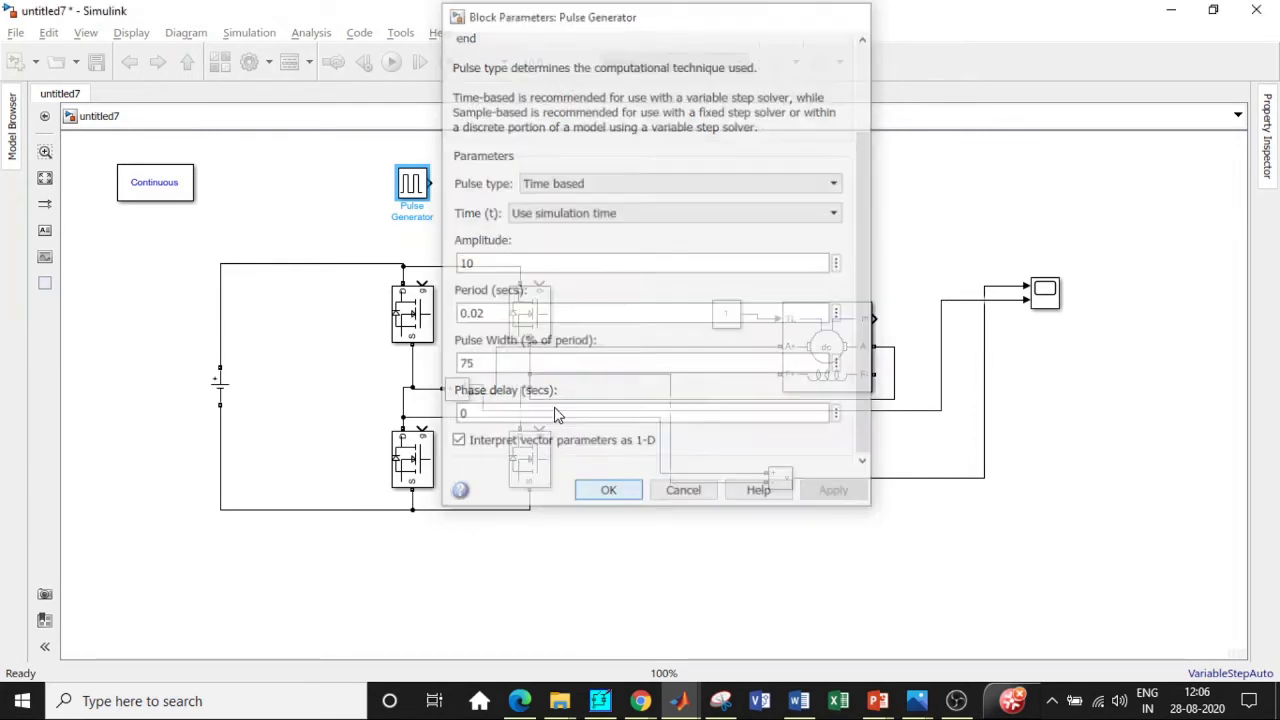
Duplicate the Pulse Generator and wire each generator to a diagonal pair of MOSFET gates.
drag(411, 183, 514, 183)
drag(432, 183, 421, 283)
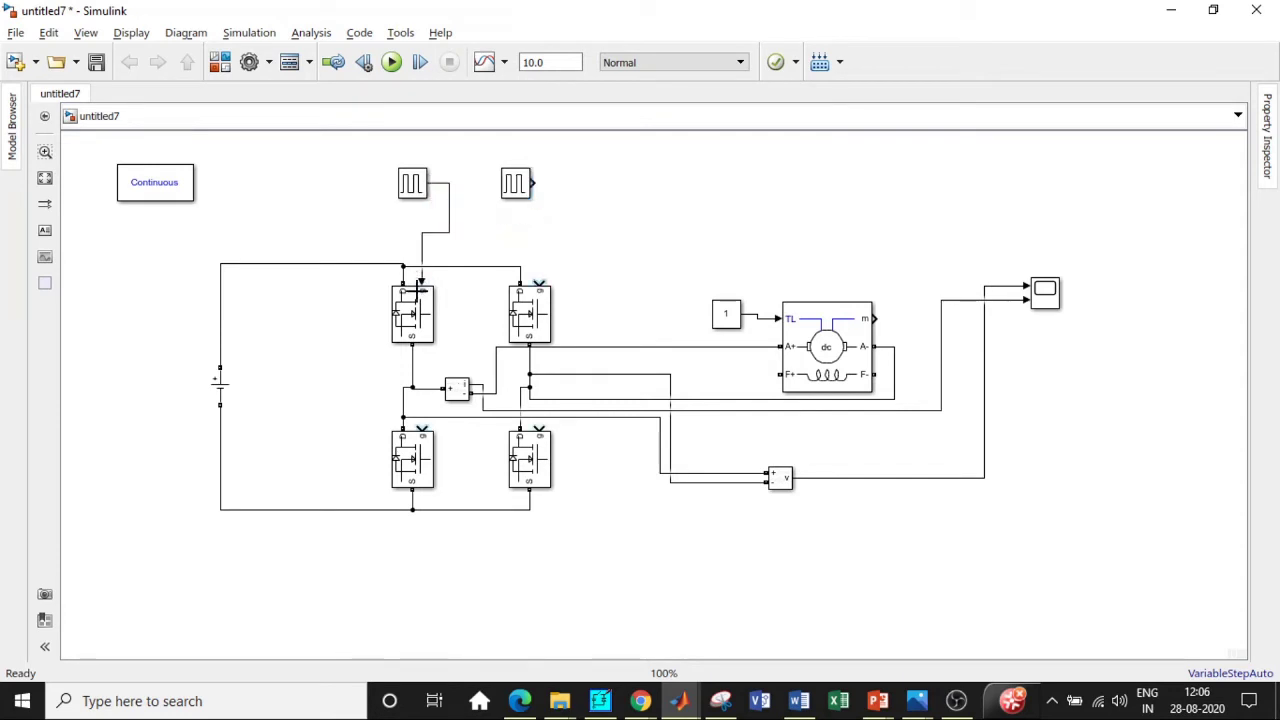
drag(539, 430, 449, 232)
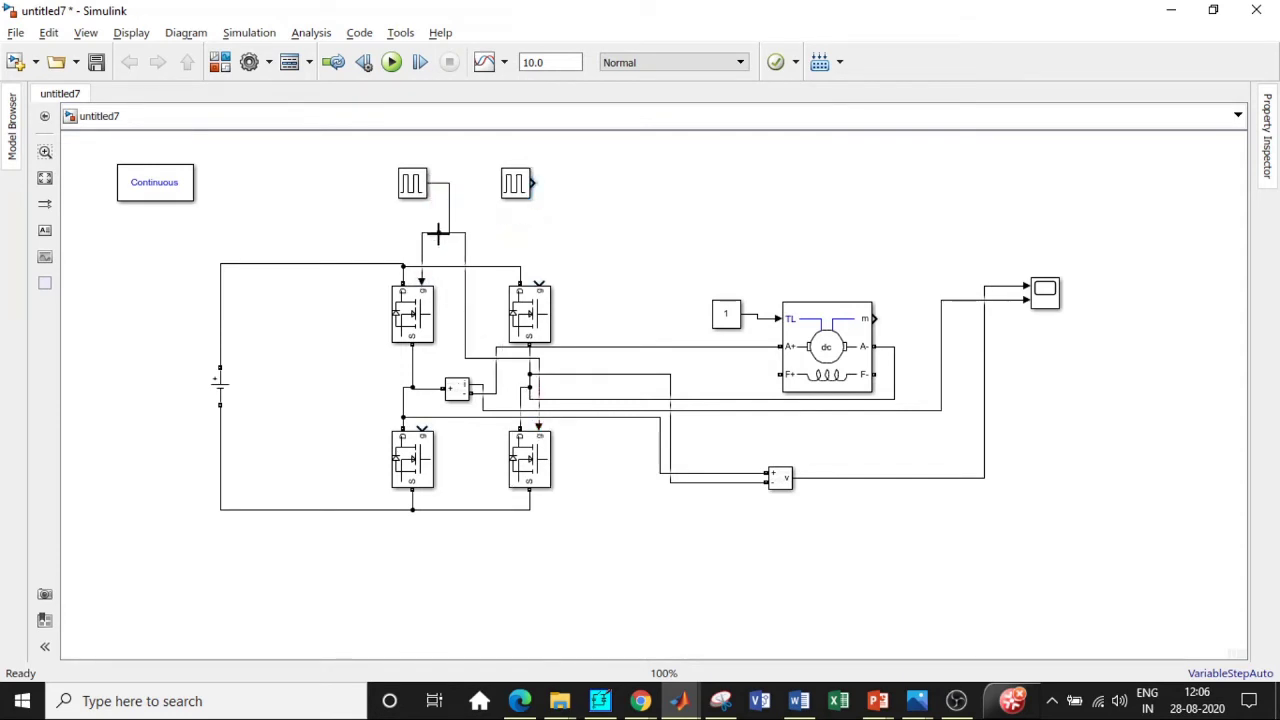
drag(535, 182, 540, 283)
drag(424, 430, 539, 232)
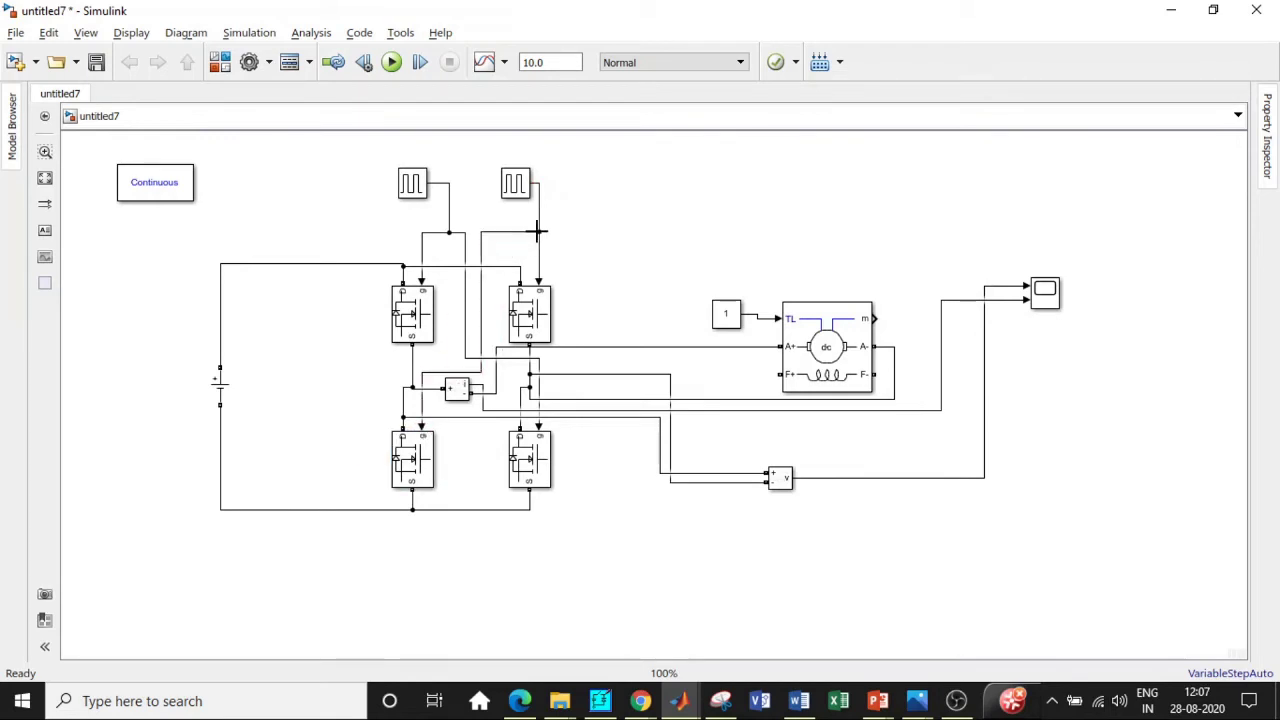
Give Pulse Generator1 a 50% pulse width and 0.01 s phase delay.
double_click(513, 185)
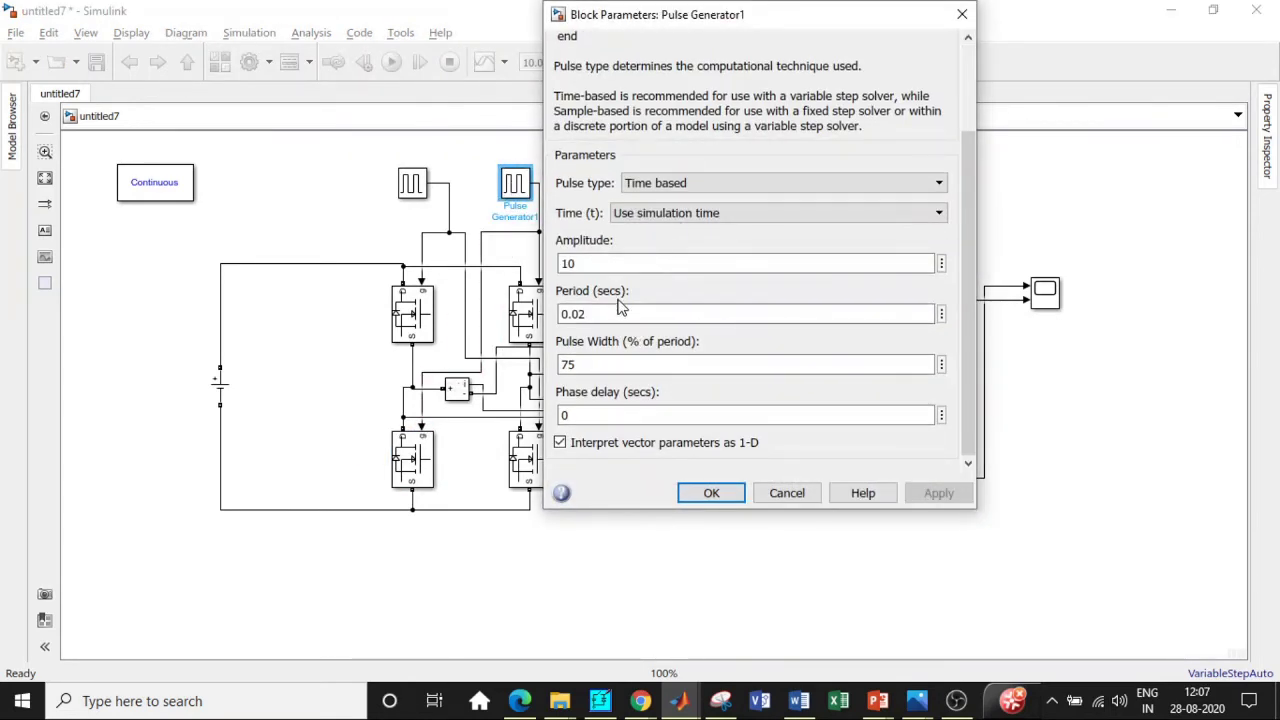
double_click(578, 368)
text(50)
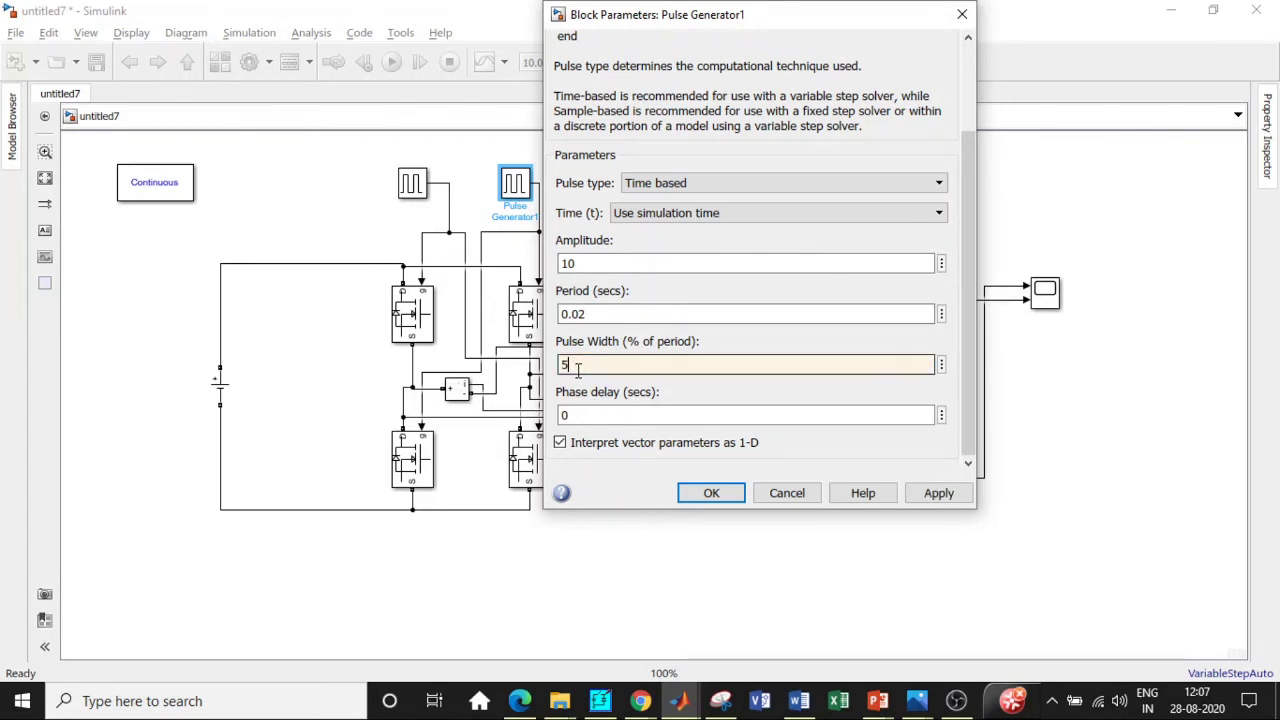
click(572, 415)
double_click(572, 415)
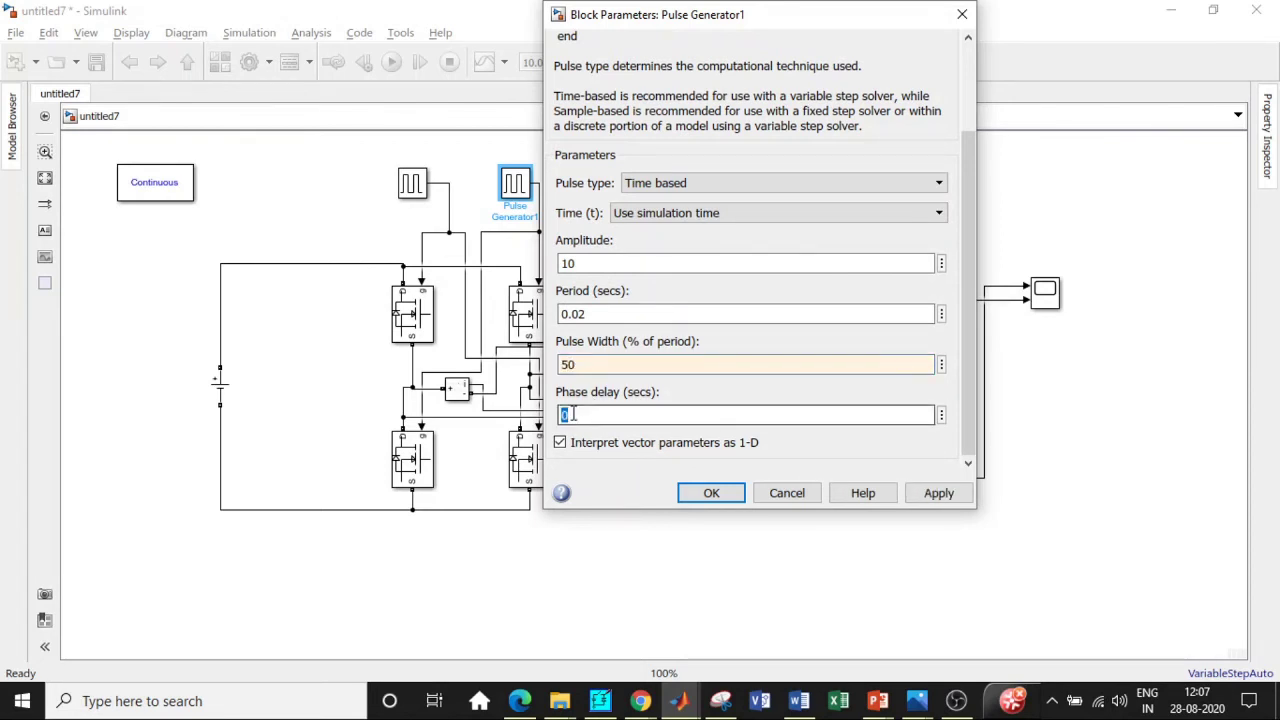
text(0.01)
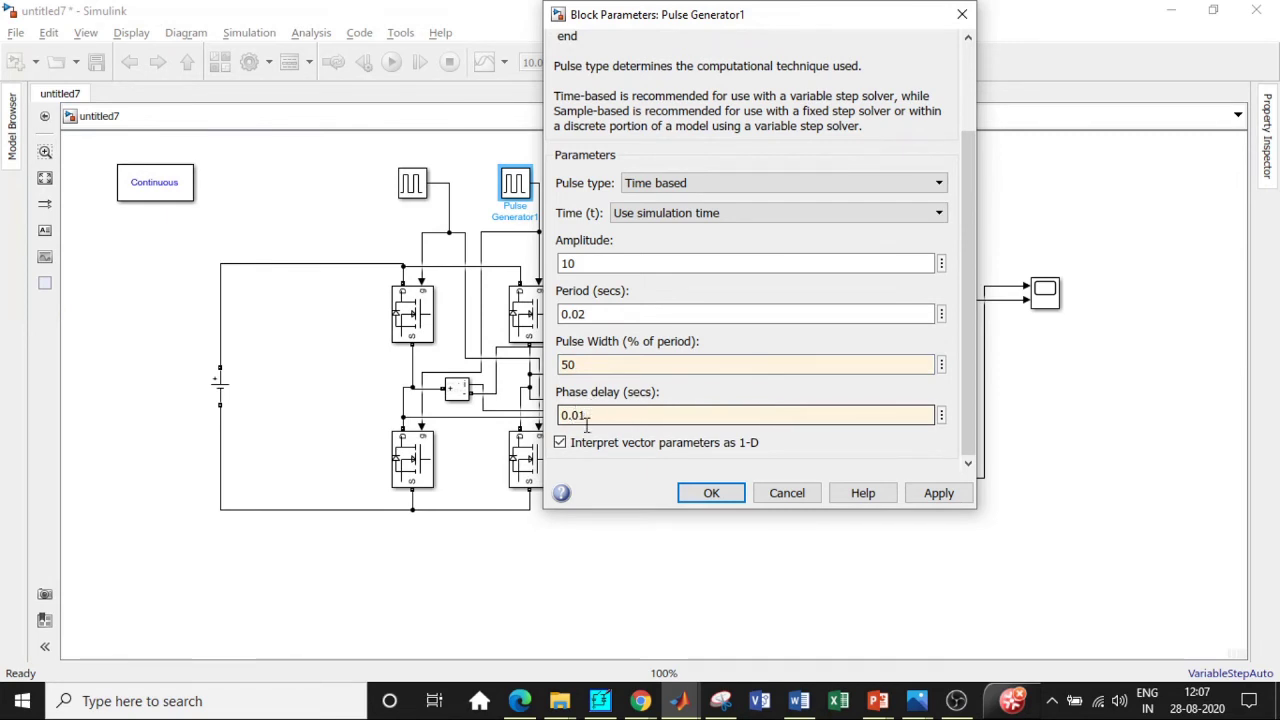
click(711, 494)
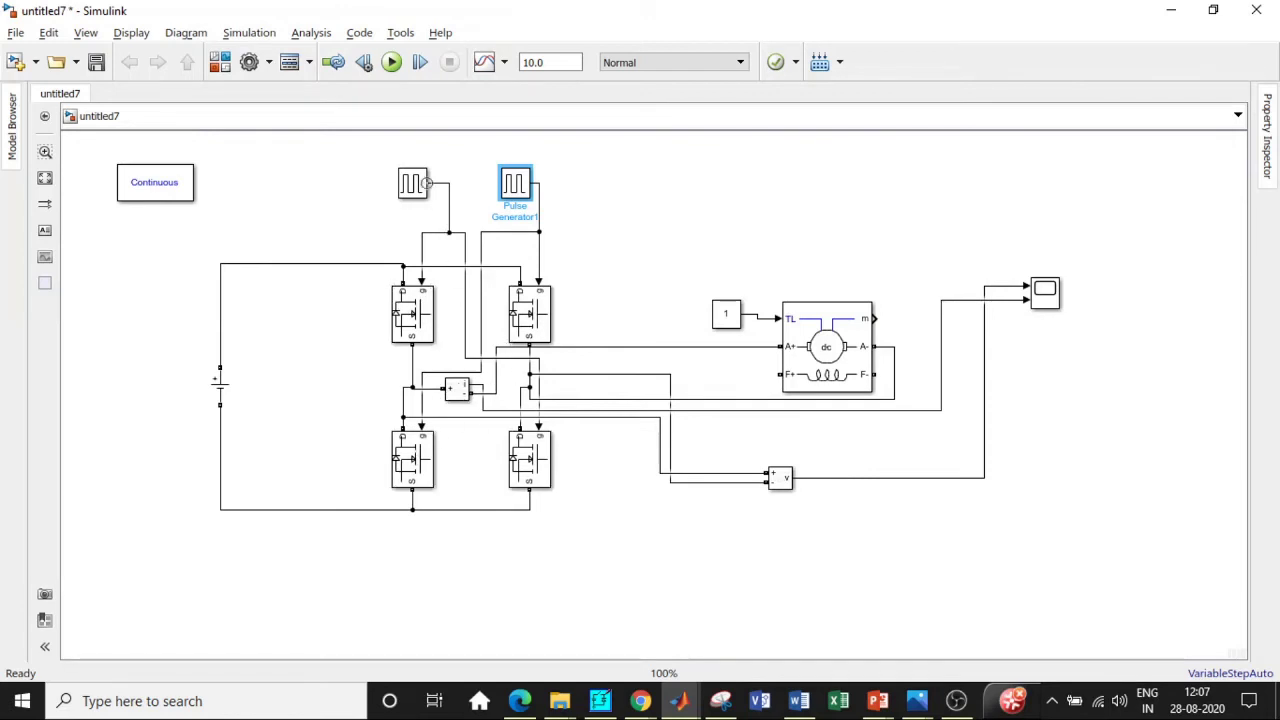
double_click(412, 183)
scroll(547, 371, down, 3)
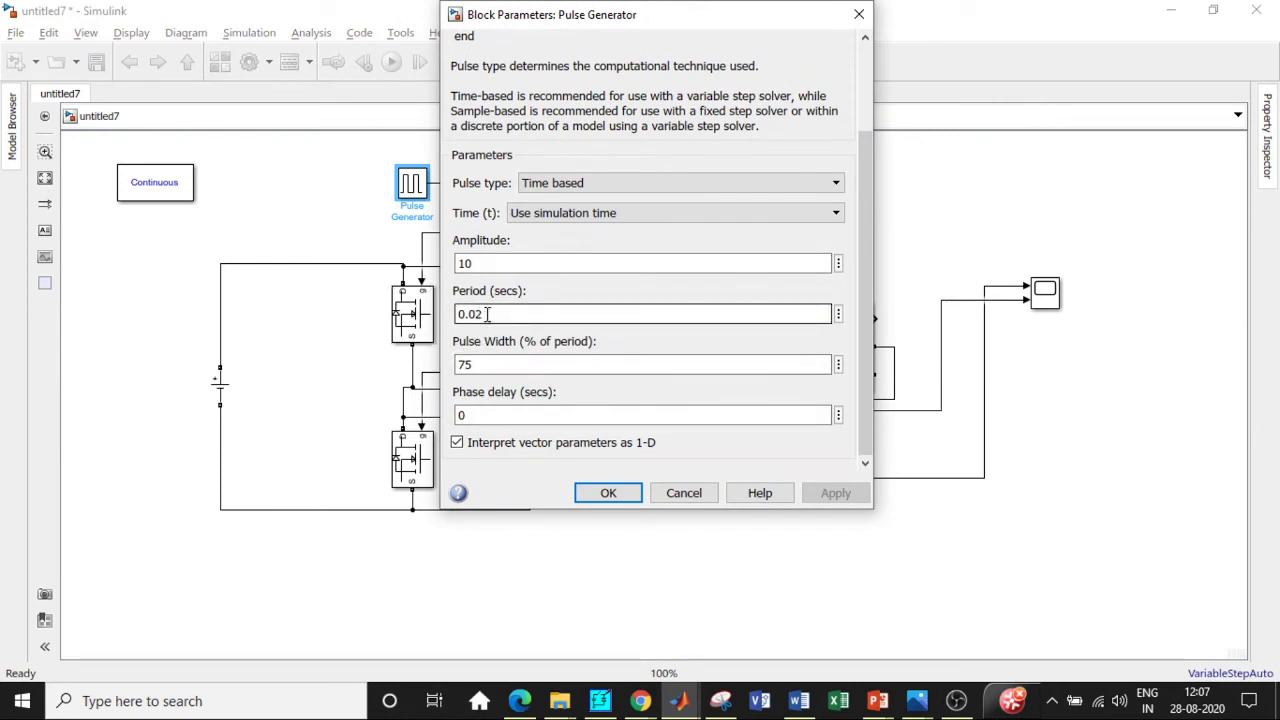
click(480, 366)
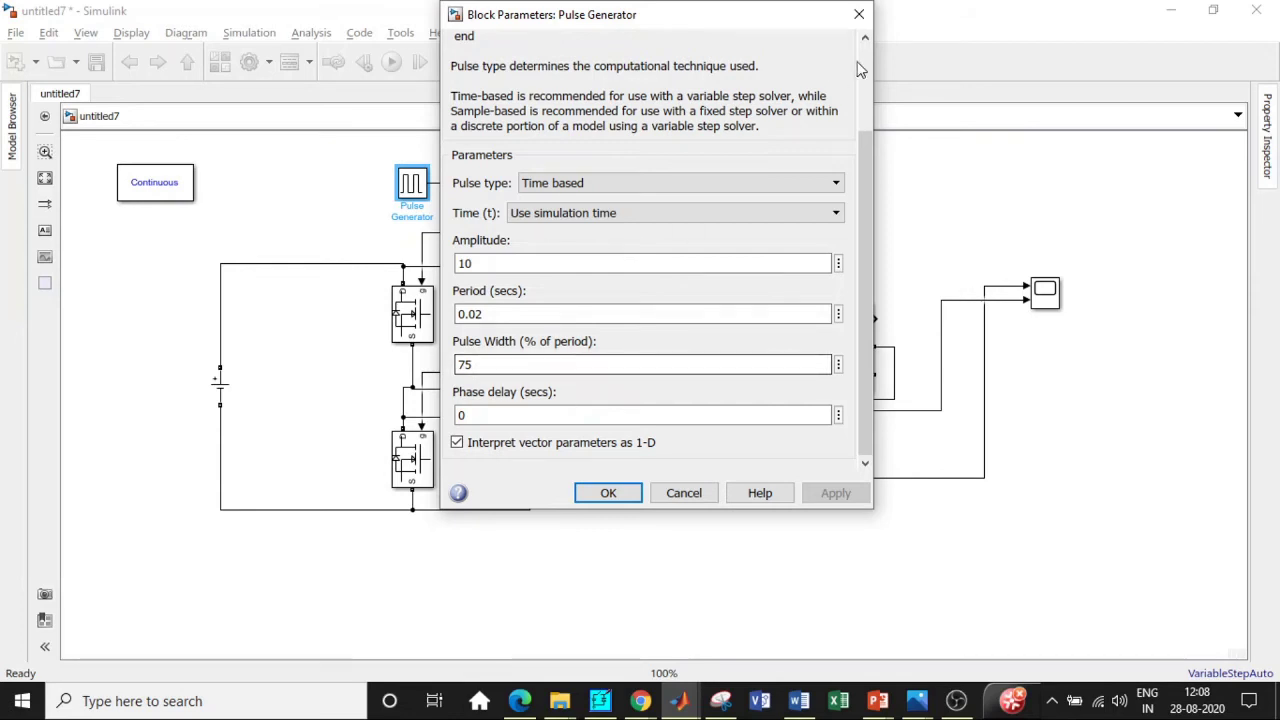
click(858, 14)
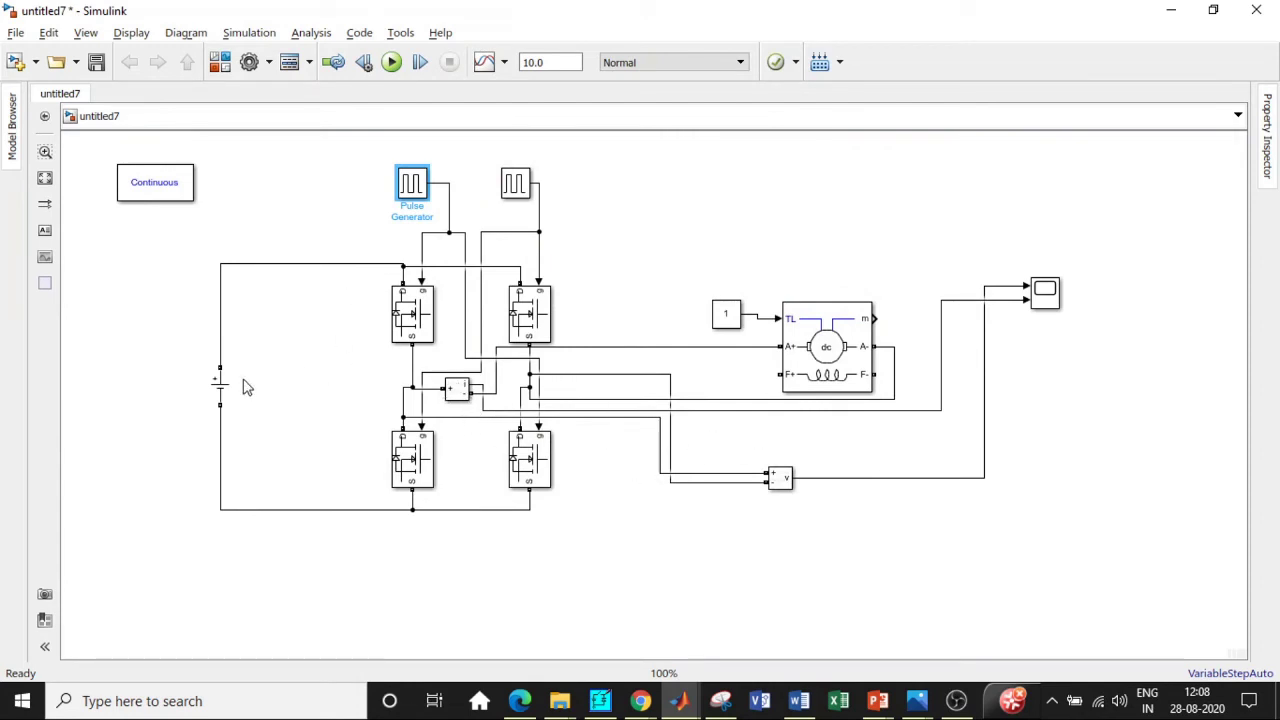
Load the DC Machine preset 01: 5HP 240V 1750RPM Field:300V.
double_click(848, 354)
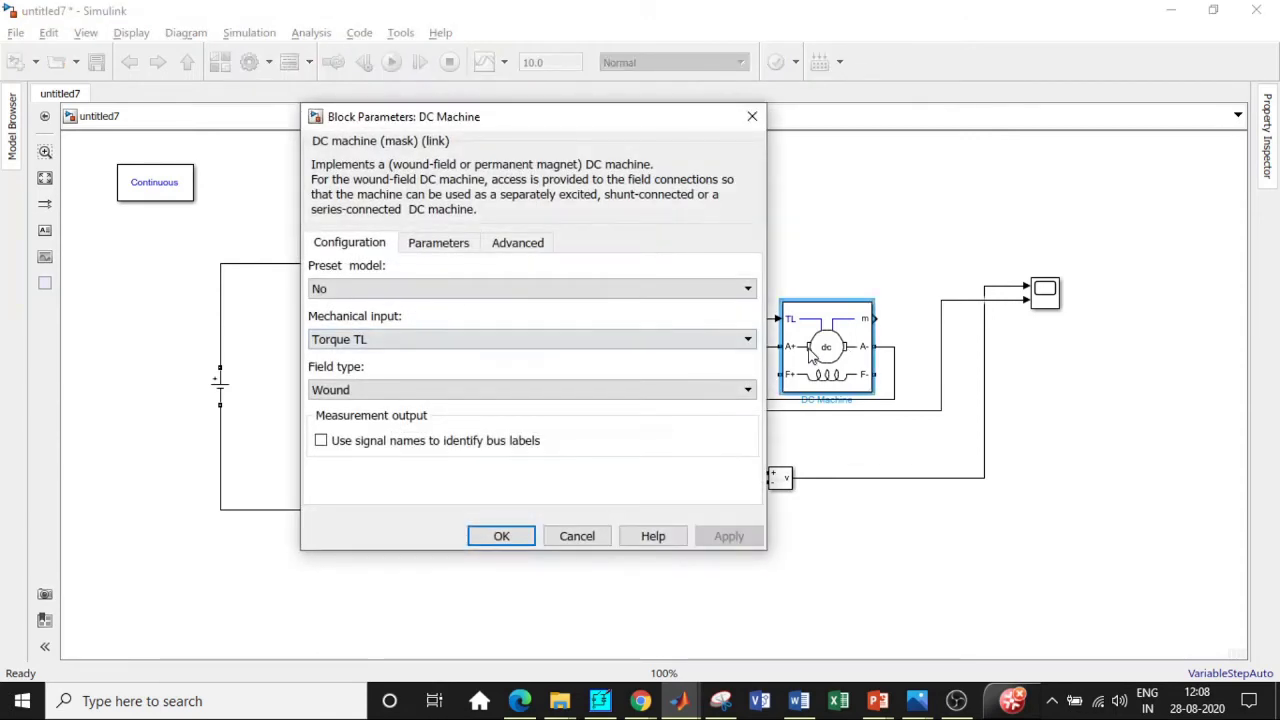
click(464, 285)
click(446, 321)
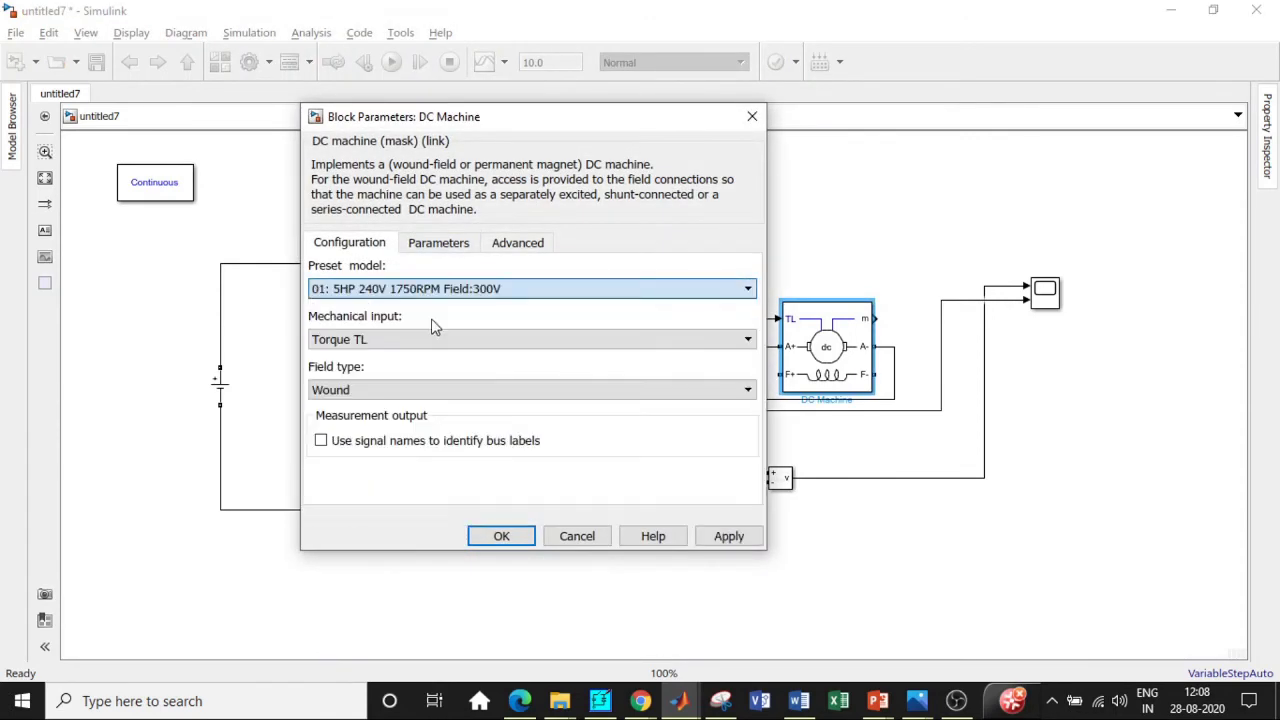
click(503, 536)
Set the DC Voltage Source amplitude to 24 V.
double_click(219, 385)
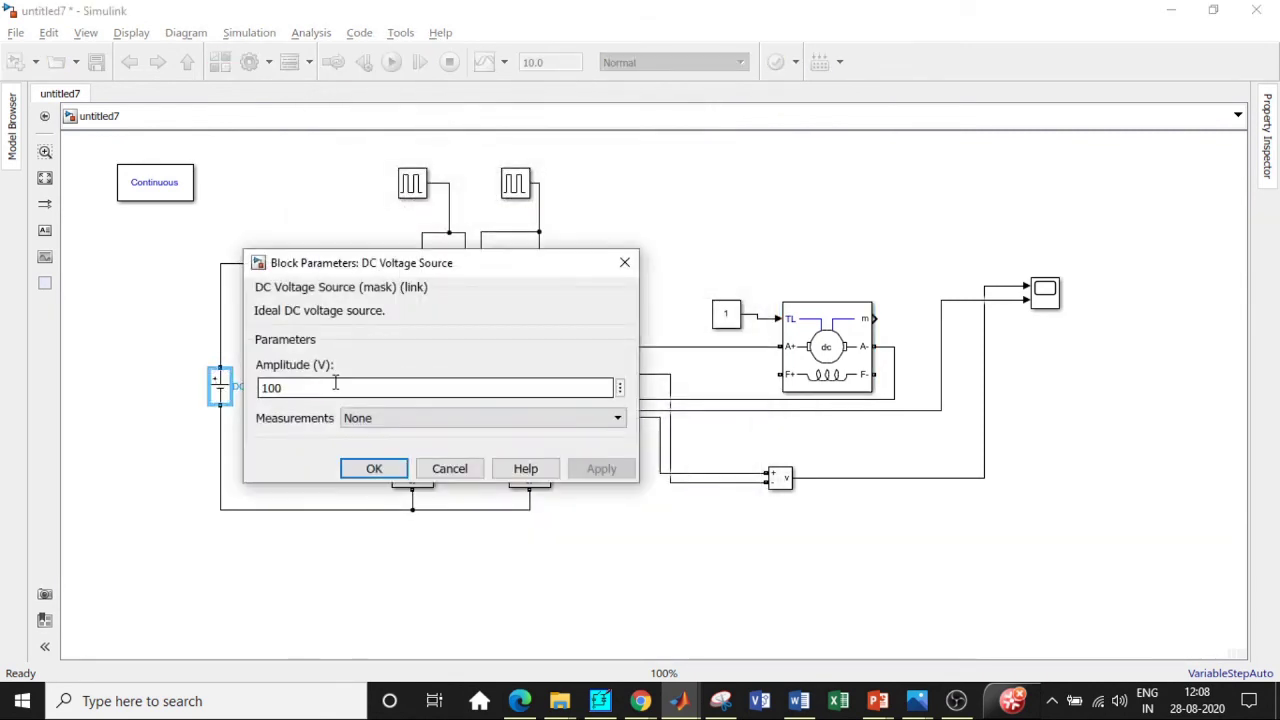
double_click(335, 387)
text(24)
click(374, 468)
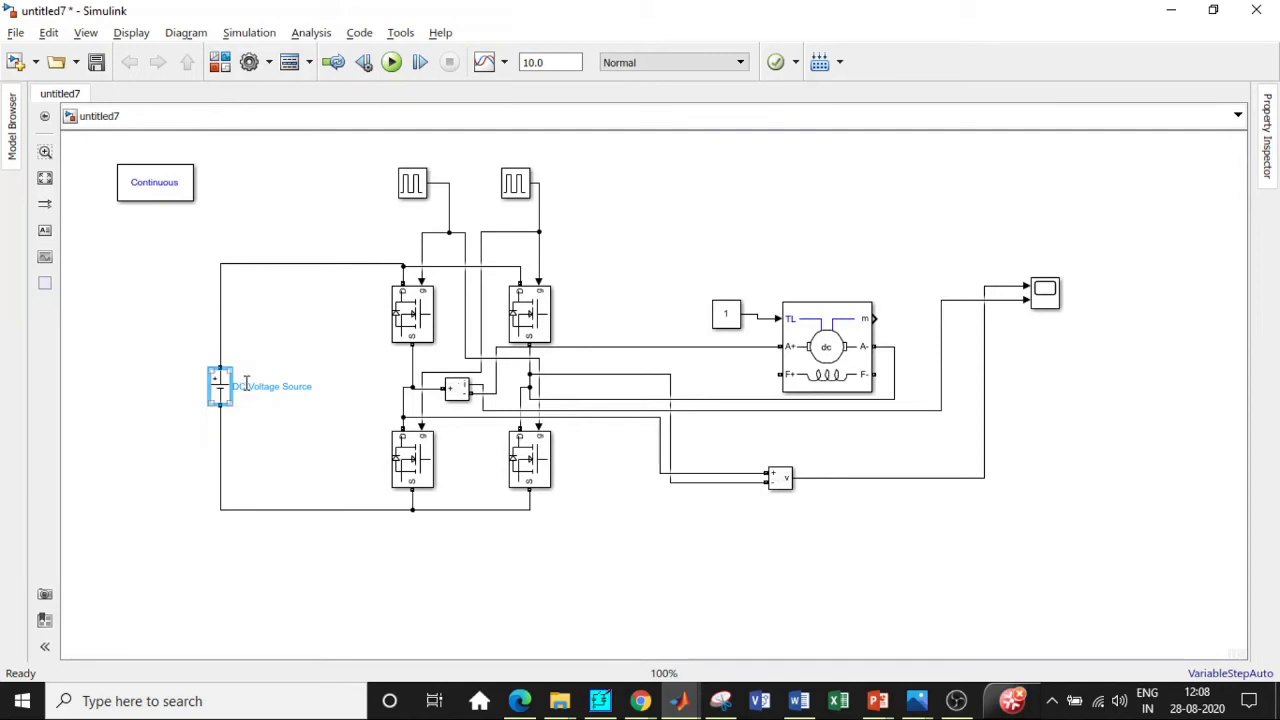
Copy the DC source, wire it to the machine's field terminals, and set it to 300 V.
drag(219, 379, 822, 440)
mouse_move(779, 374)
mouse_down()
mouse_move(771, 364)
mouse_move(824, 428)
mouse_move(893, 395)
mouse_move(874, 374)
mouse_up()
double_click(824, 447)
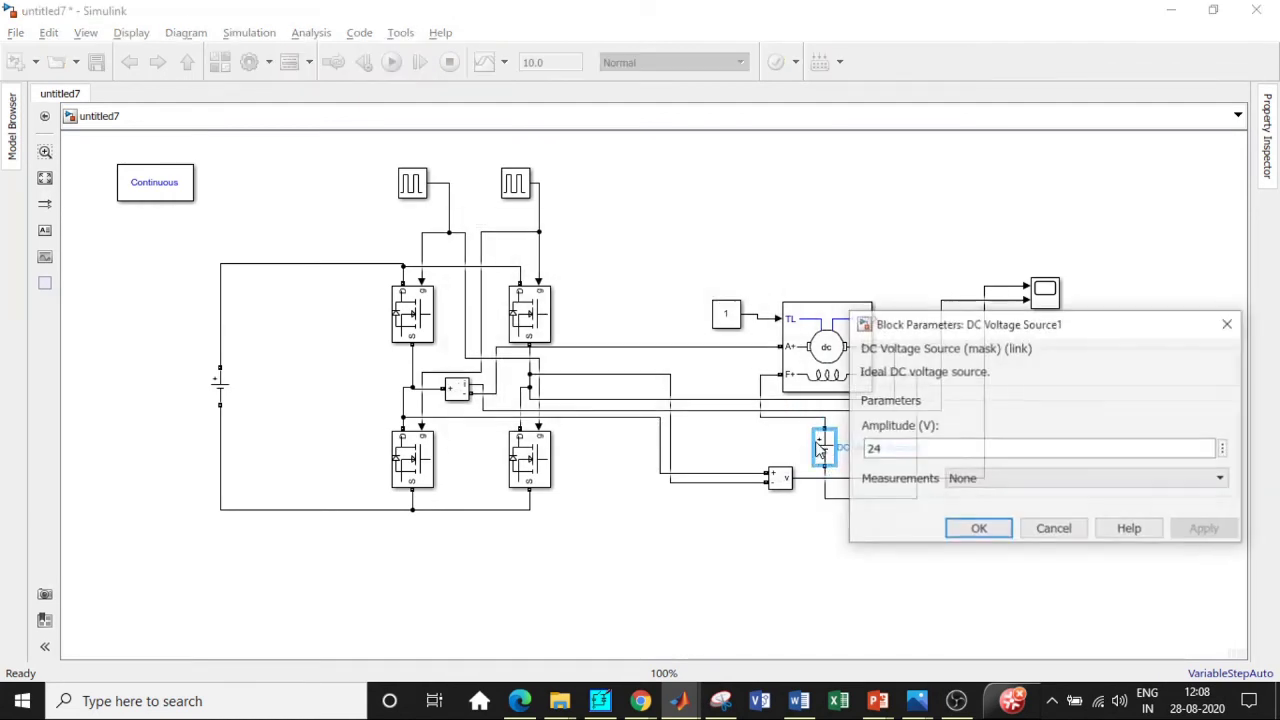
double_click(922, 447)
text(300)
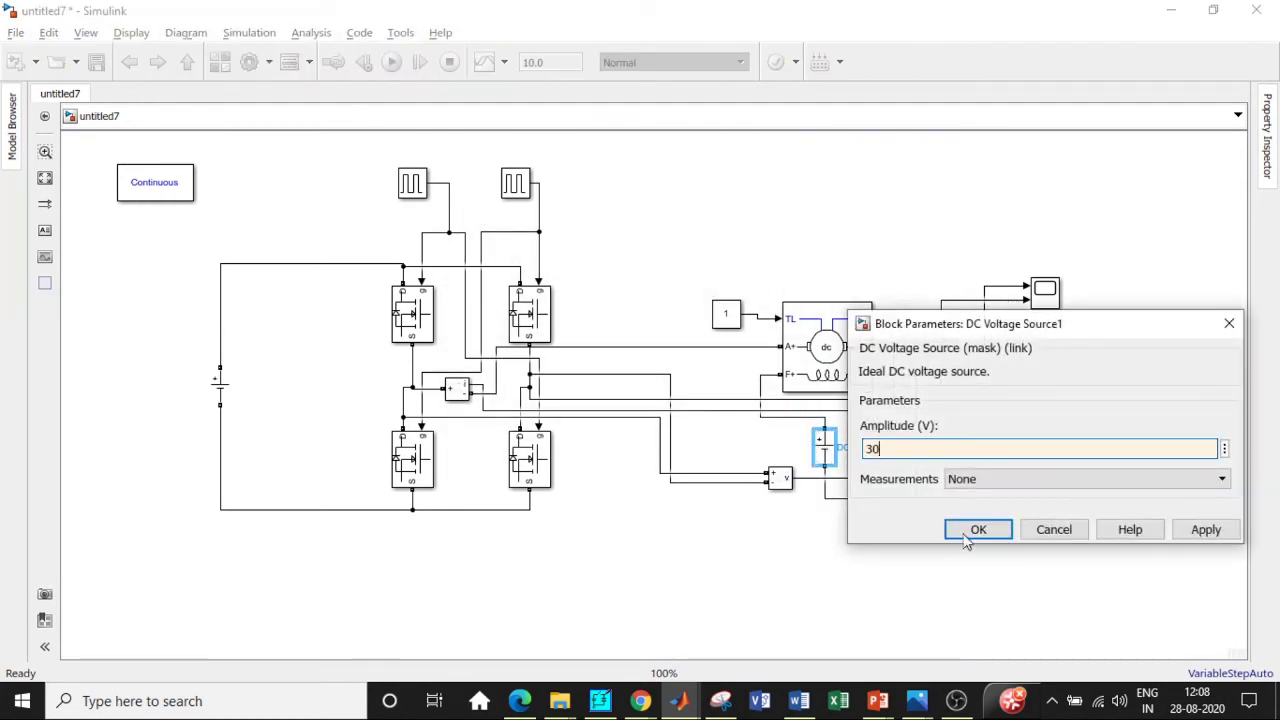
click(977, 531)
Reopen the DC Machine parameters to check them and close without changes.
click(820, 342)
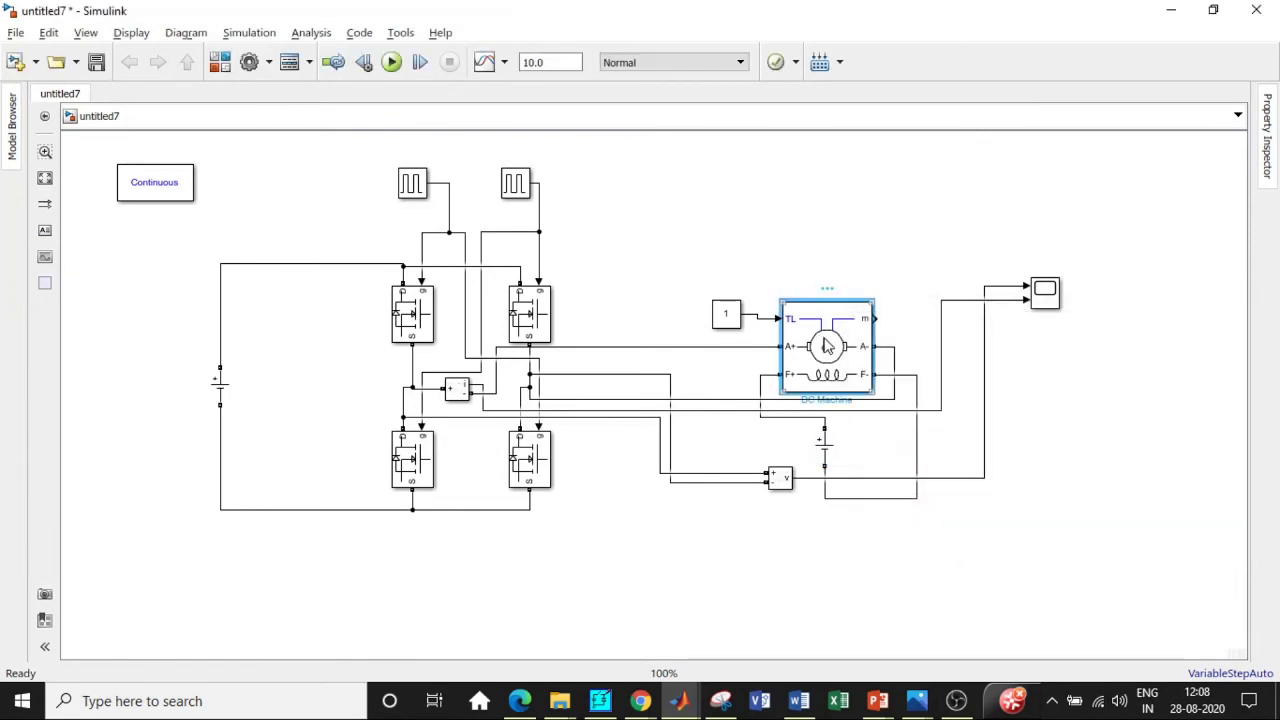
double_click(826, 346)
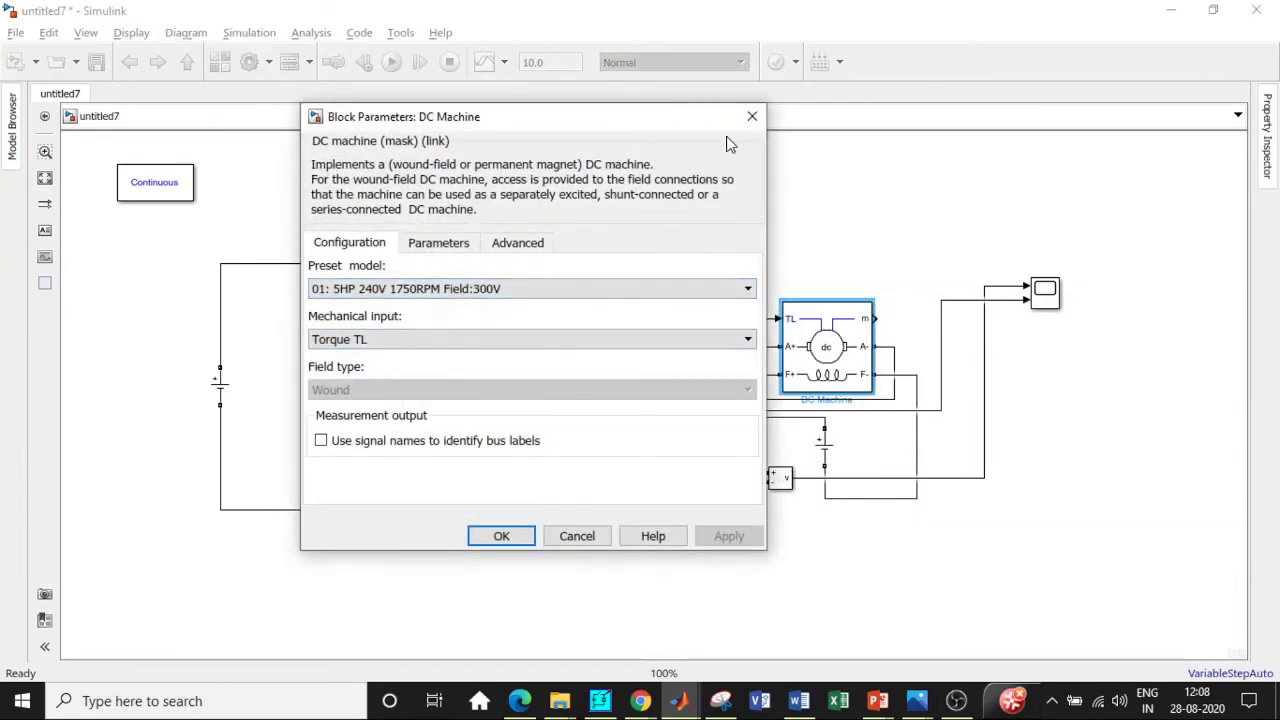
click(751, 117)
Set the stop time to 5, run the chopper simulation, and select the Scope block.
click(572, 57)
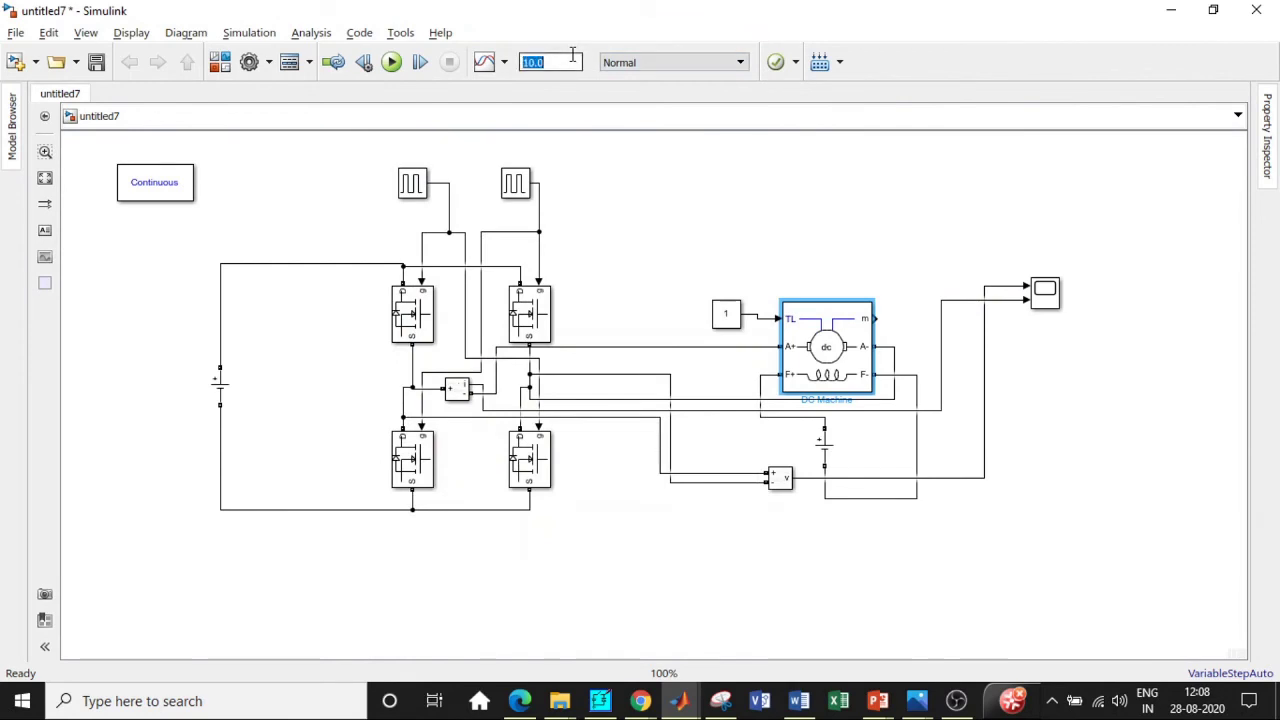
text(5)
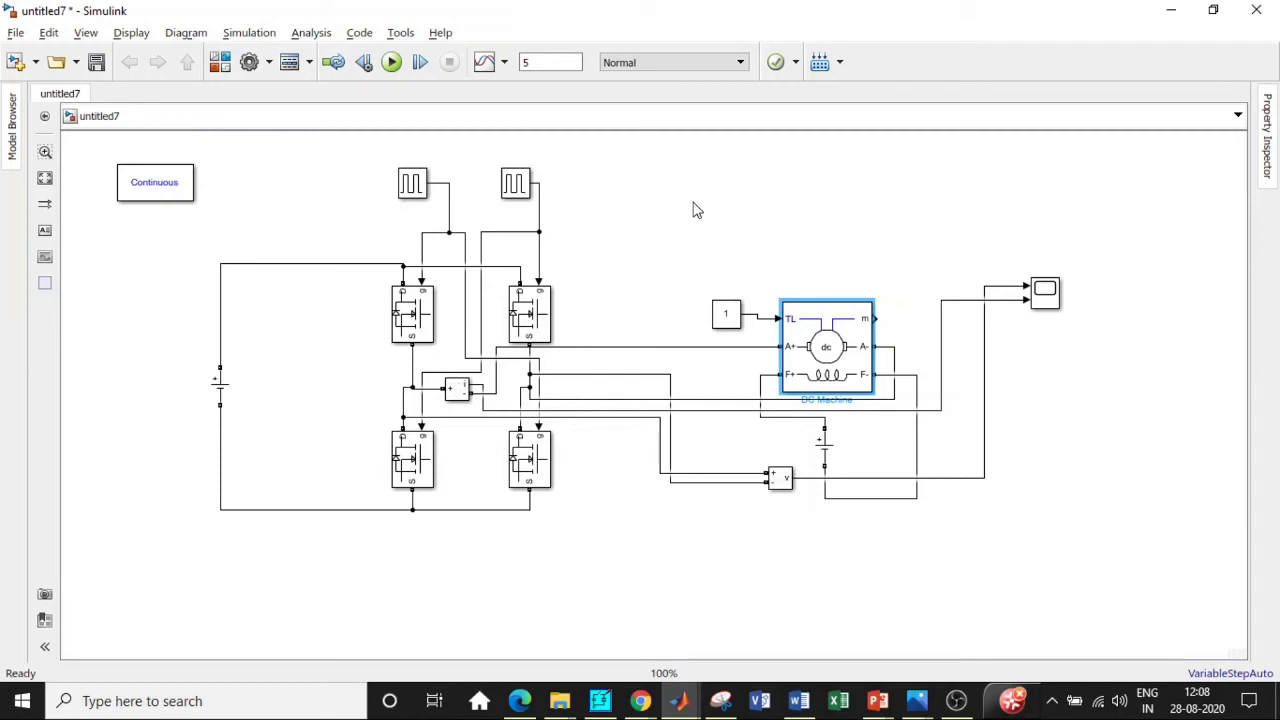
click(393, 62)
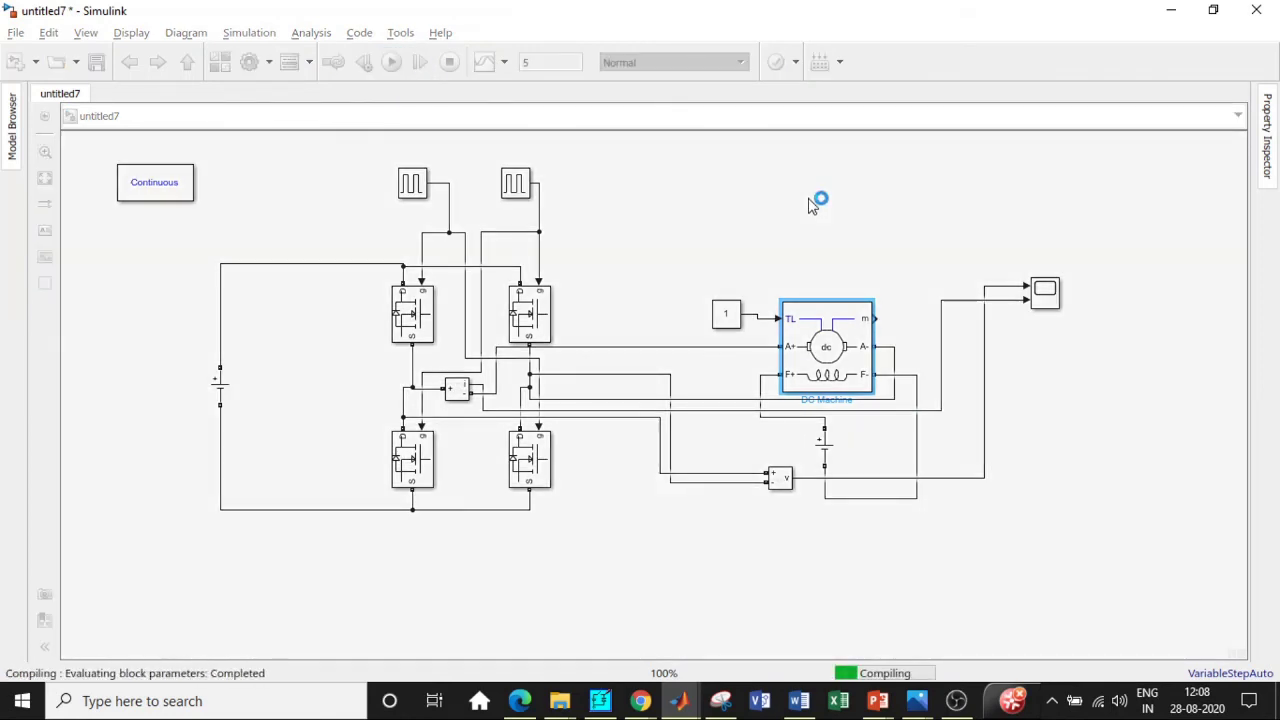
click(1050, 302)
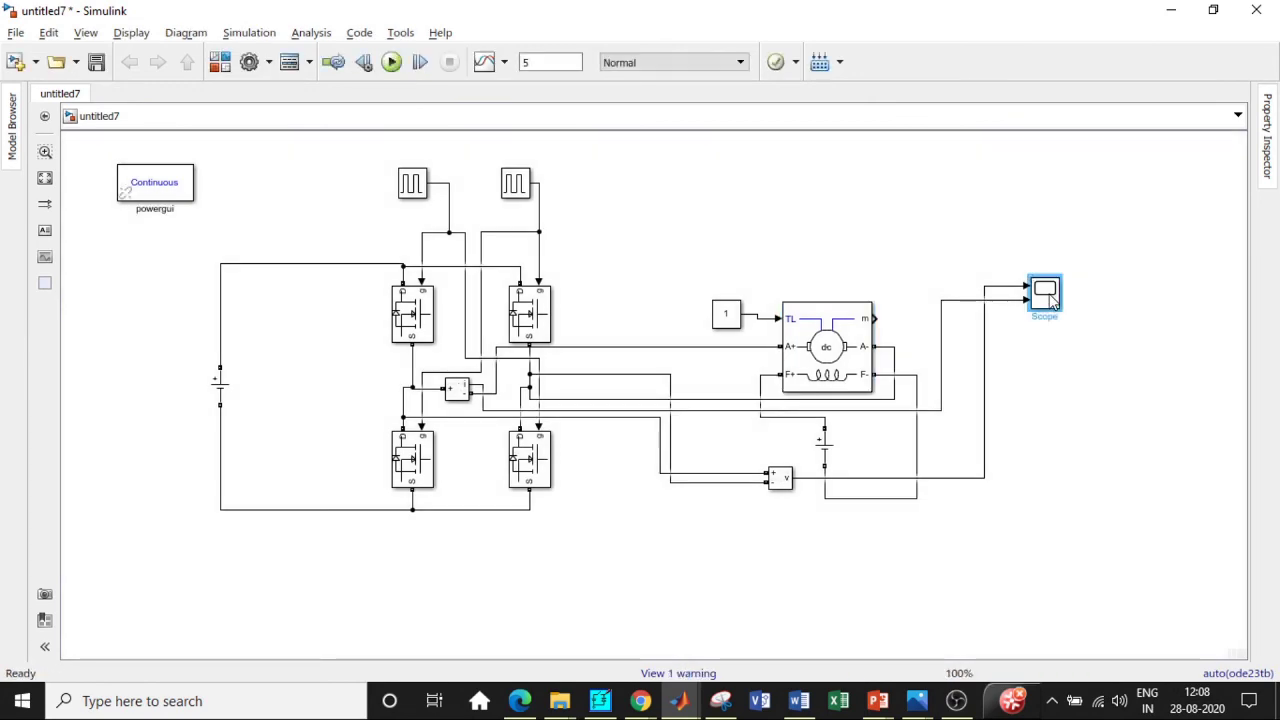
View the maximized Scope zoomed to about 0.67–0.83 s, then close it.
double_click(1050, 302)
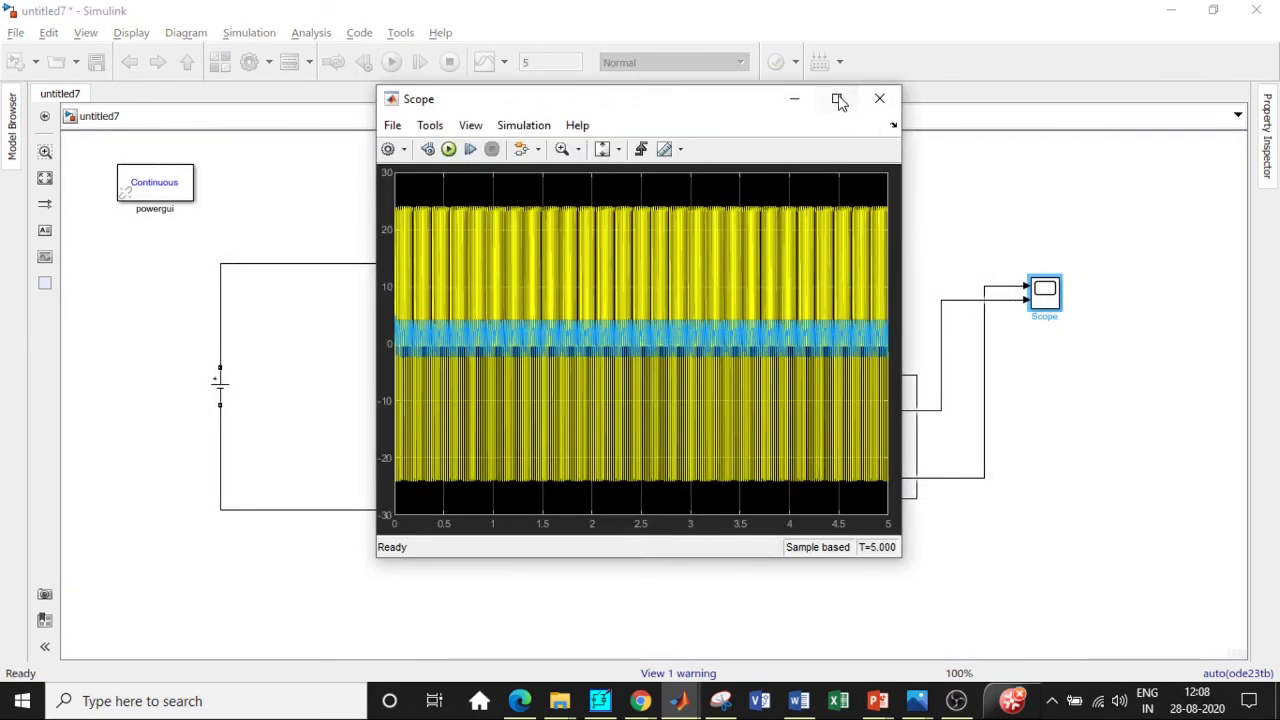
click(837, 97)
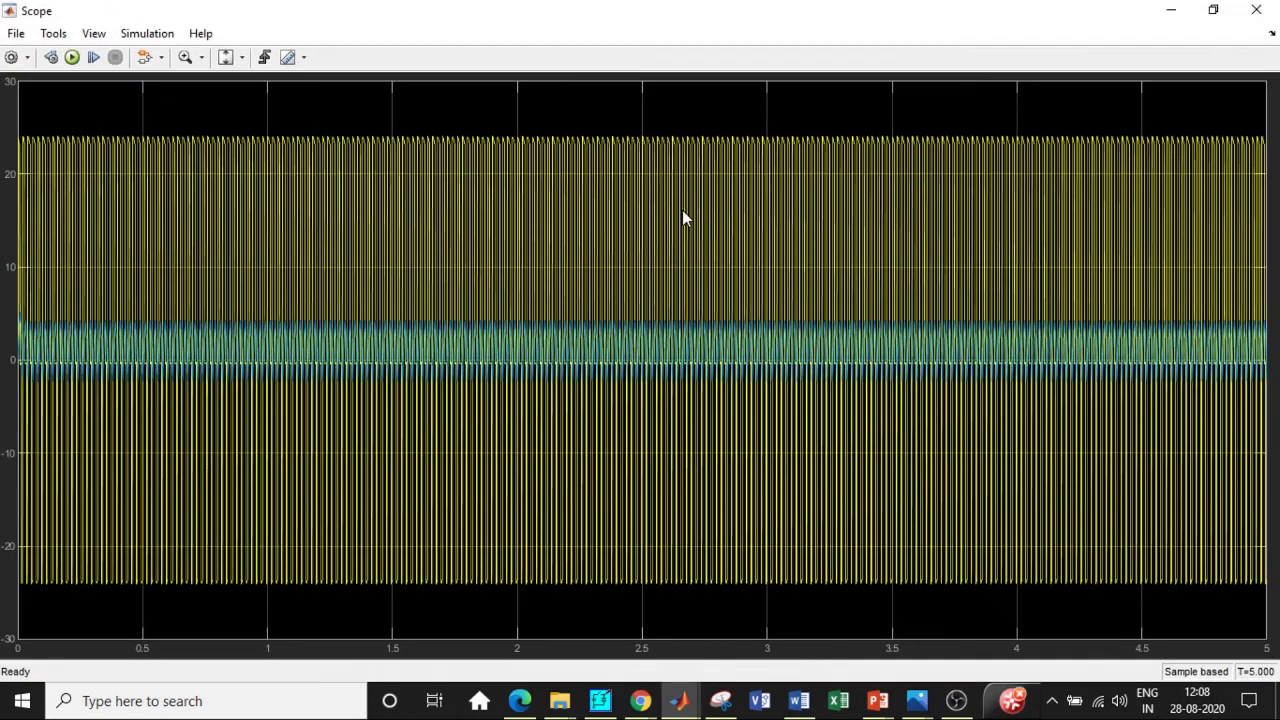
click(186, 58)
drag(226, 594, 183, 115)
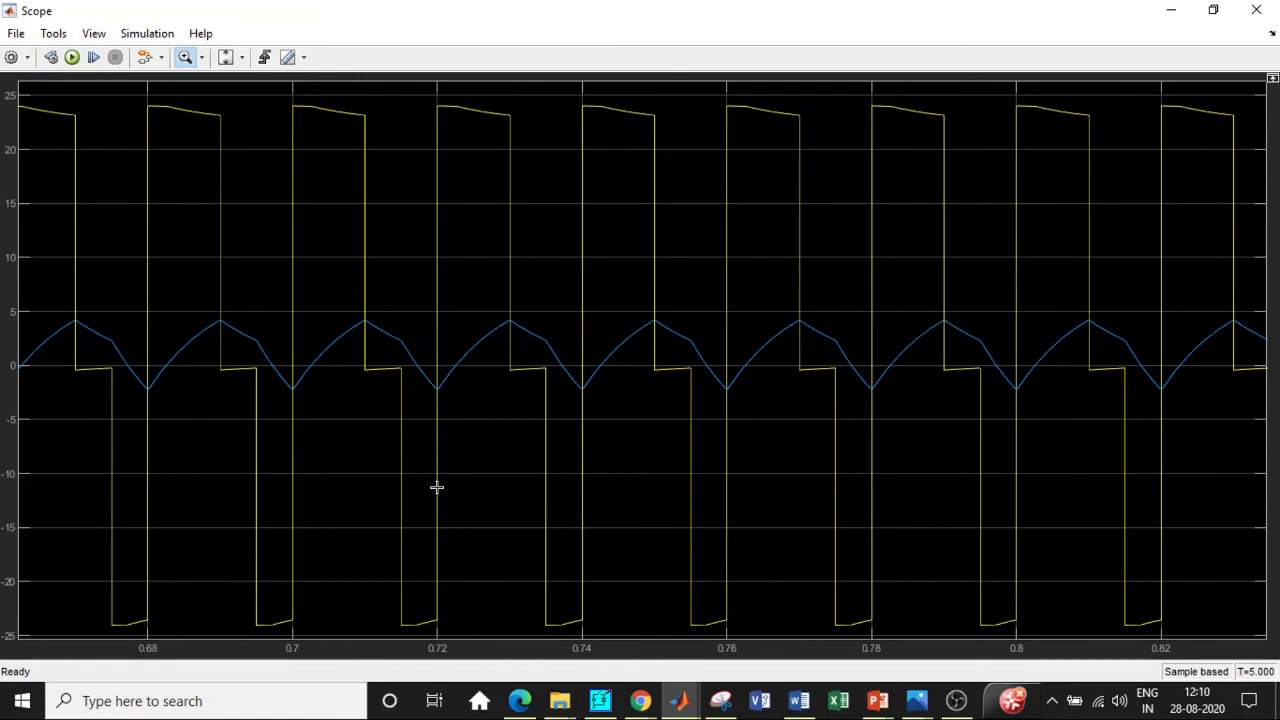
click(1248, 20)
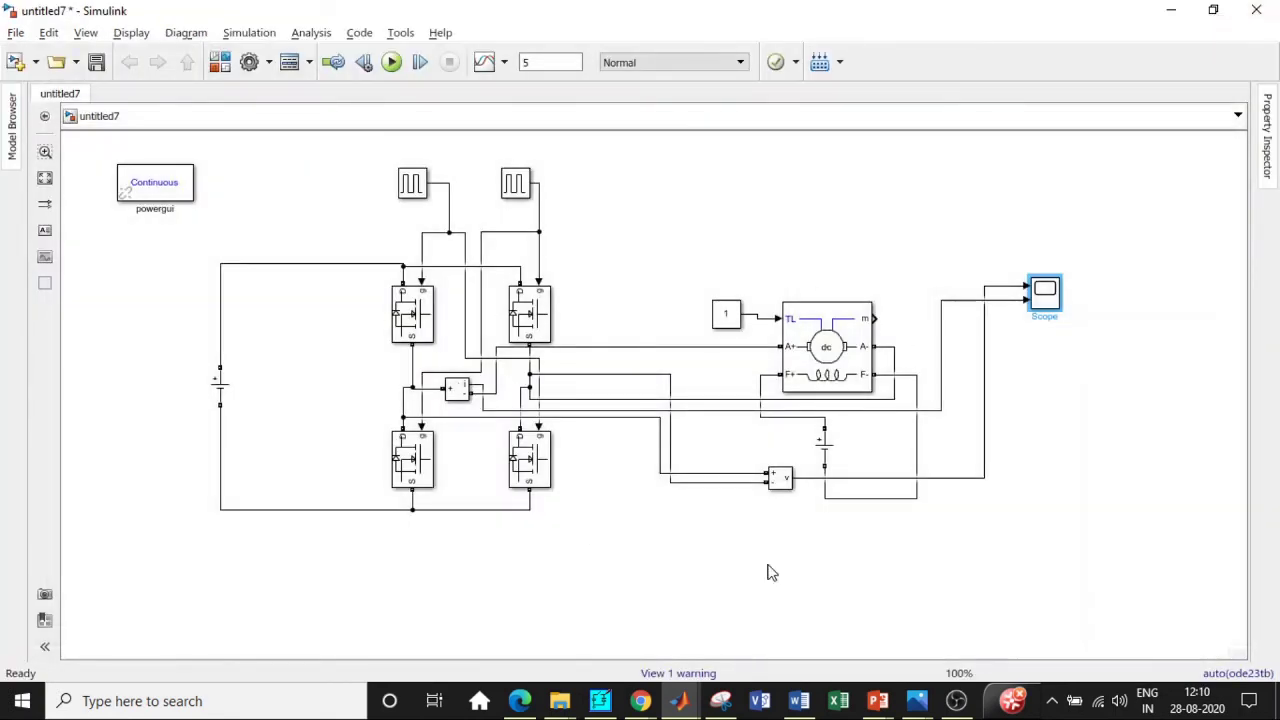
double_click(1047, 297)
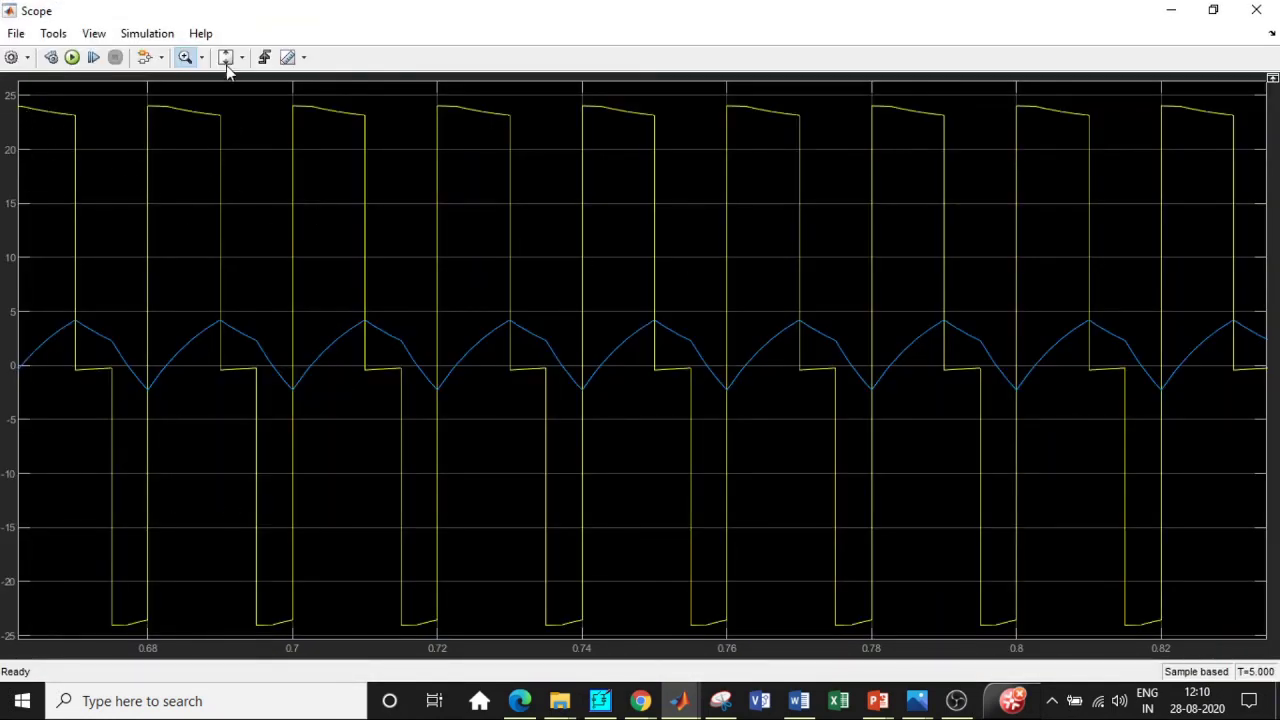
click(1256, 10)
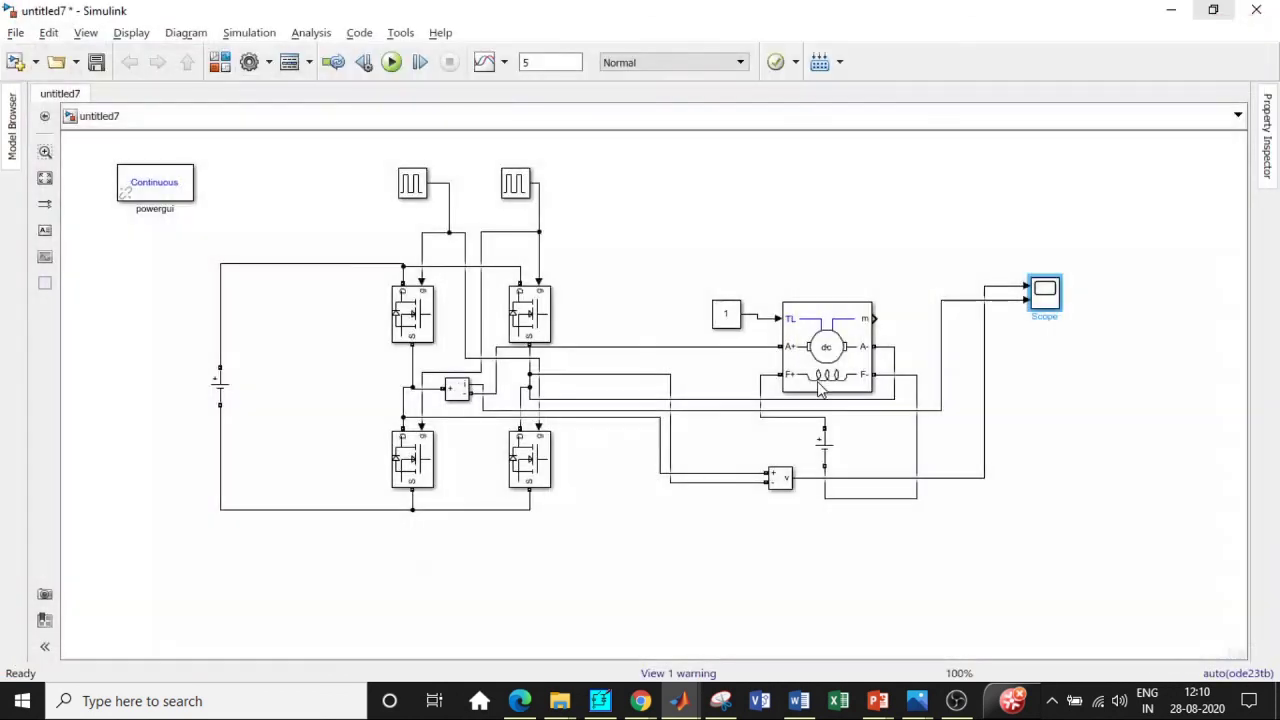